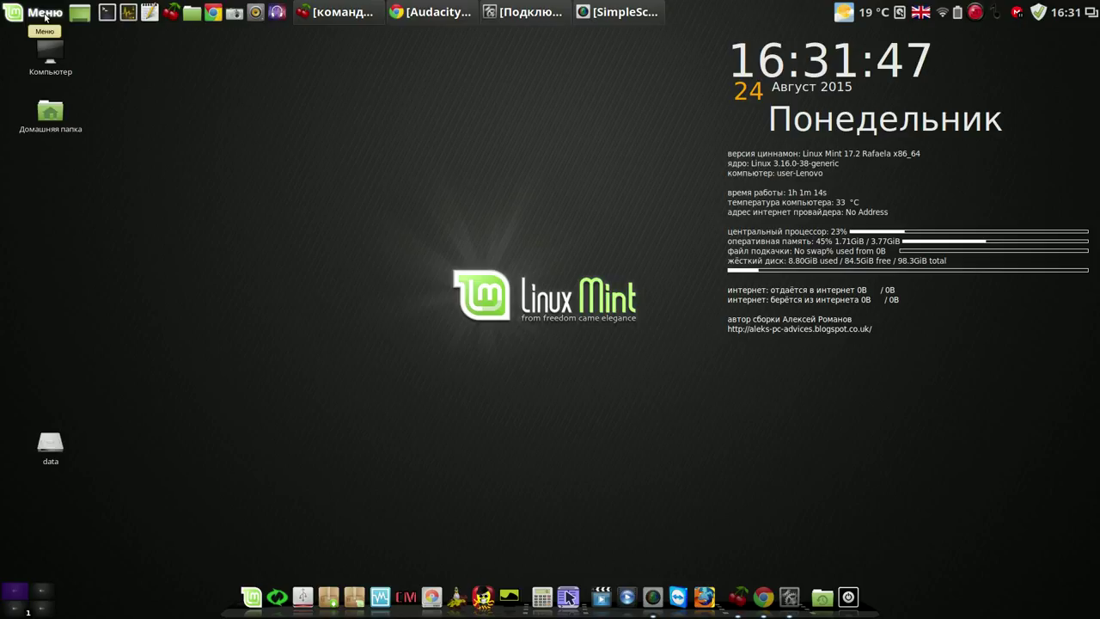
# Launch the Software Manager from the Menu, authorising it with the administrator password.
pyautogui.click(44, 17)
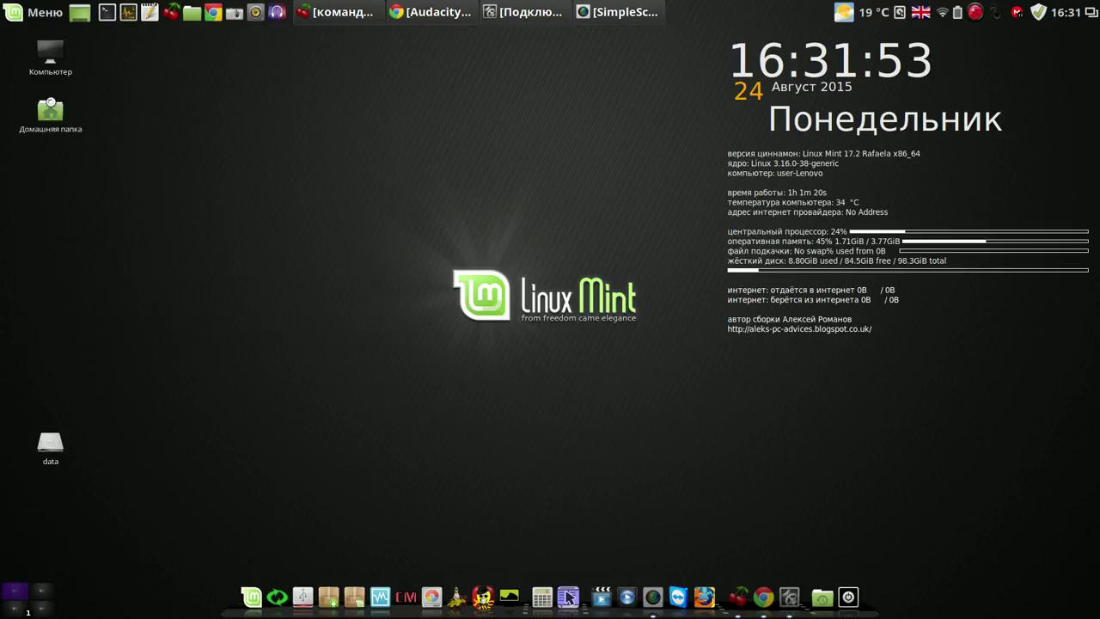
pyautogui.click(50, 103)
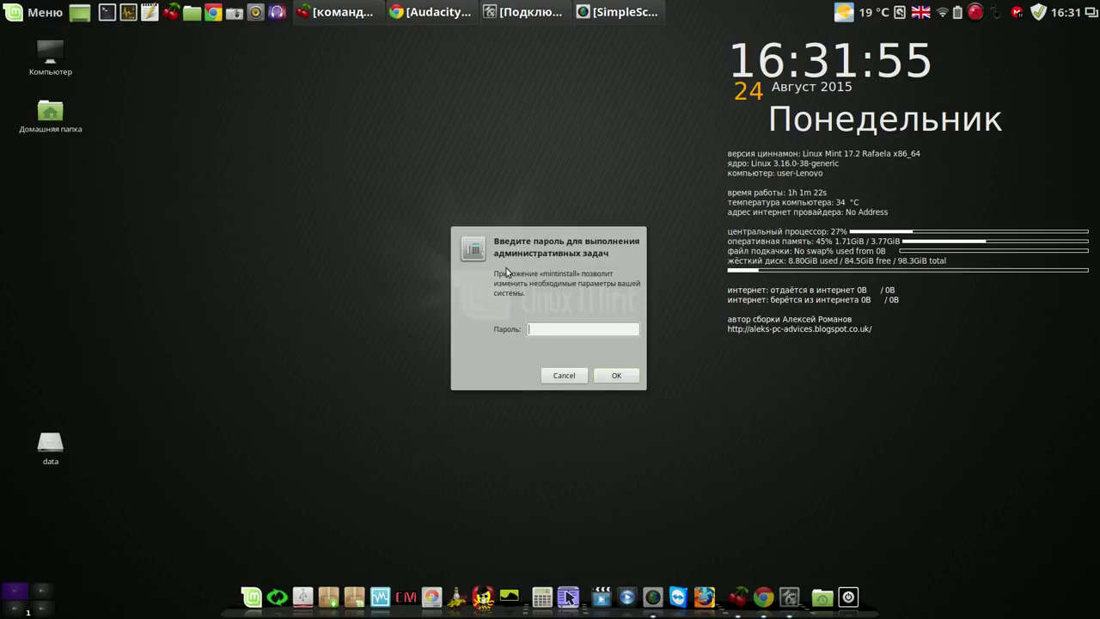
pyautogui.write('1234')
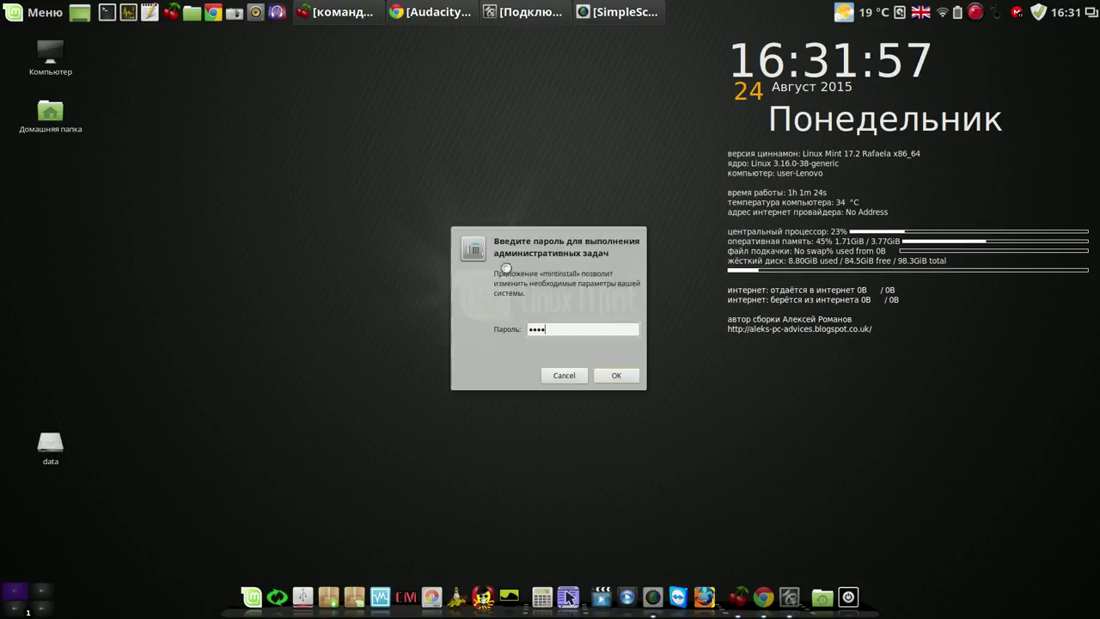
pyautogui.press('Return')
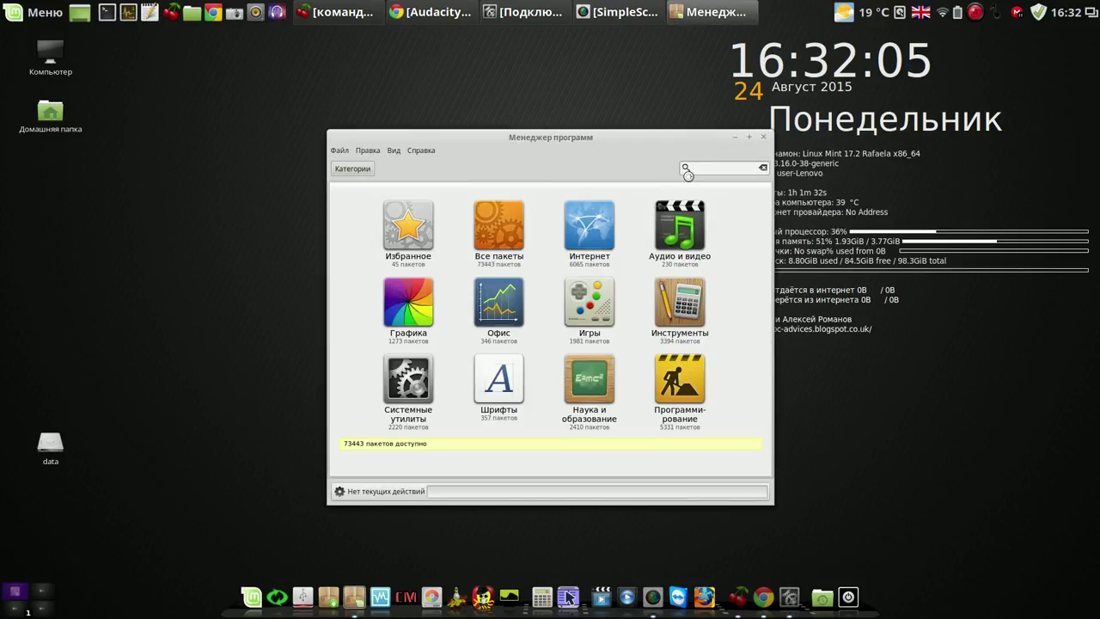
# Search for audacity, confirm Audacity 2.0.5 shows as installed, and close the Software Manager.
pyautogui.write('aud')
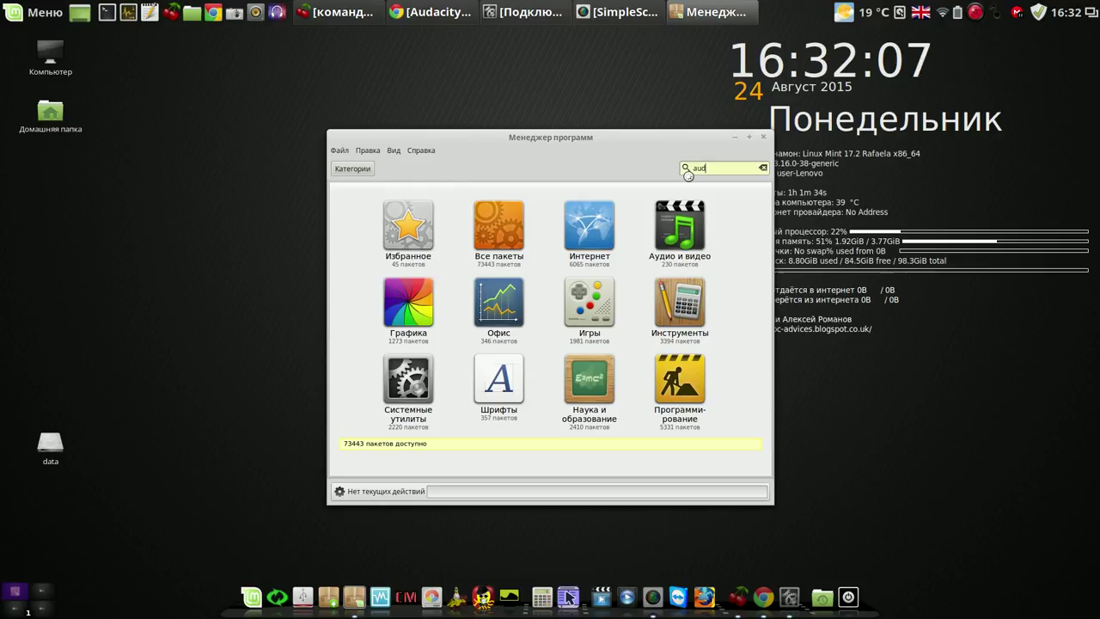
pyautogui.write('aci')
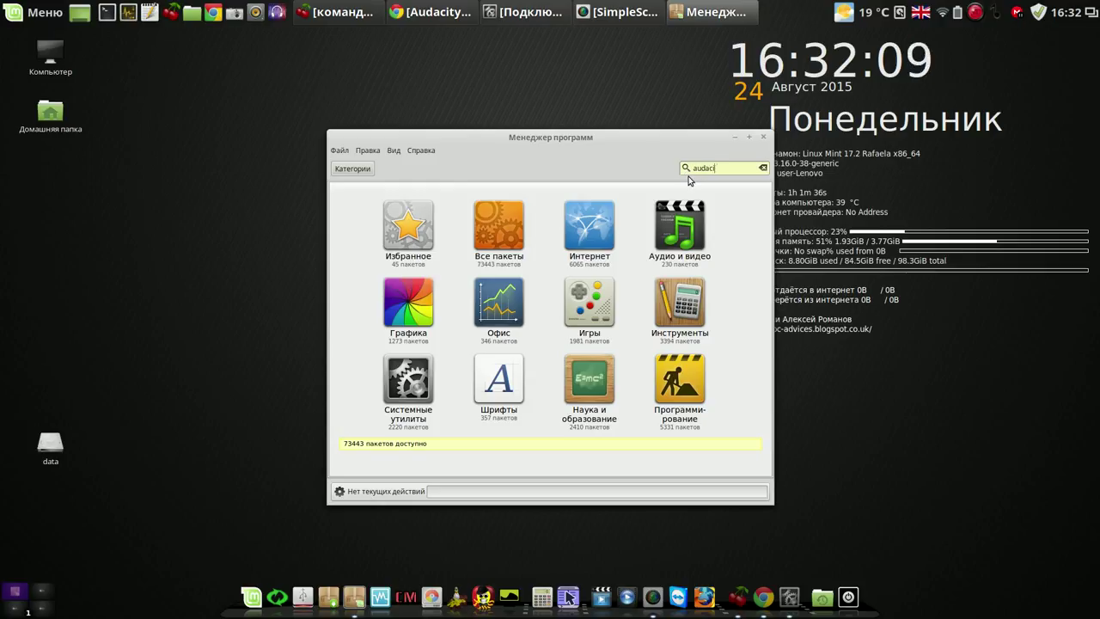
pyautogui.write('ty')
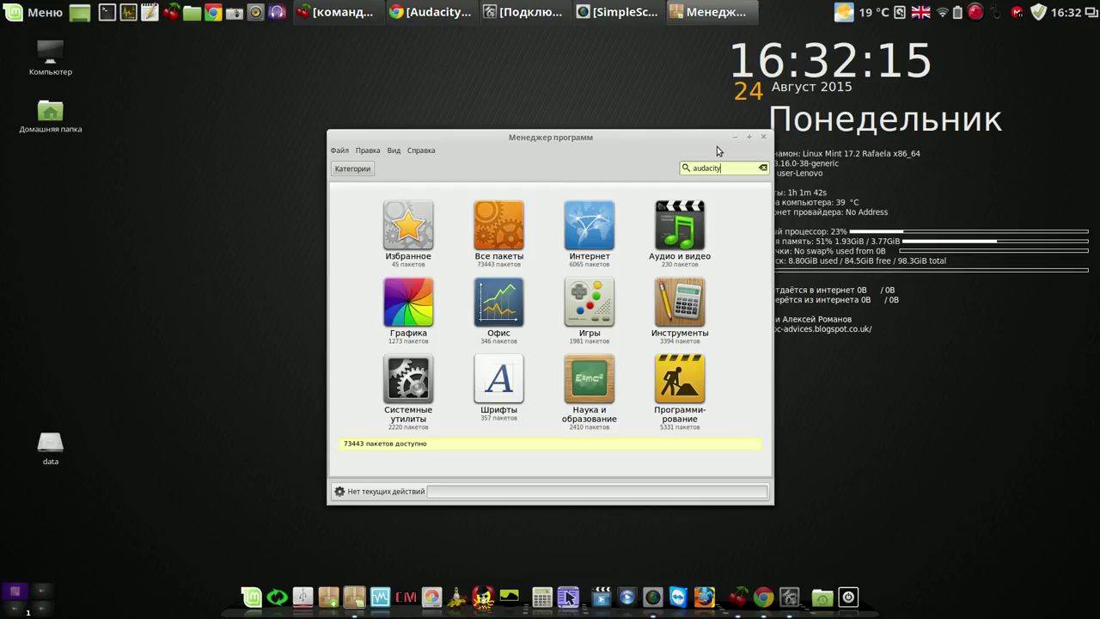
pyautogui.press('Return')
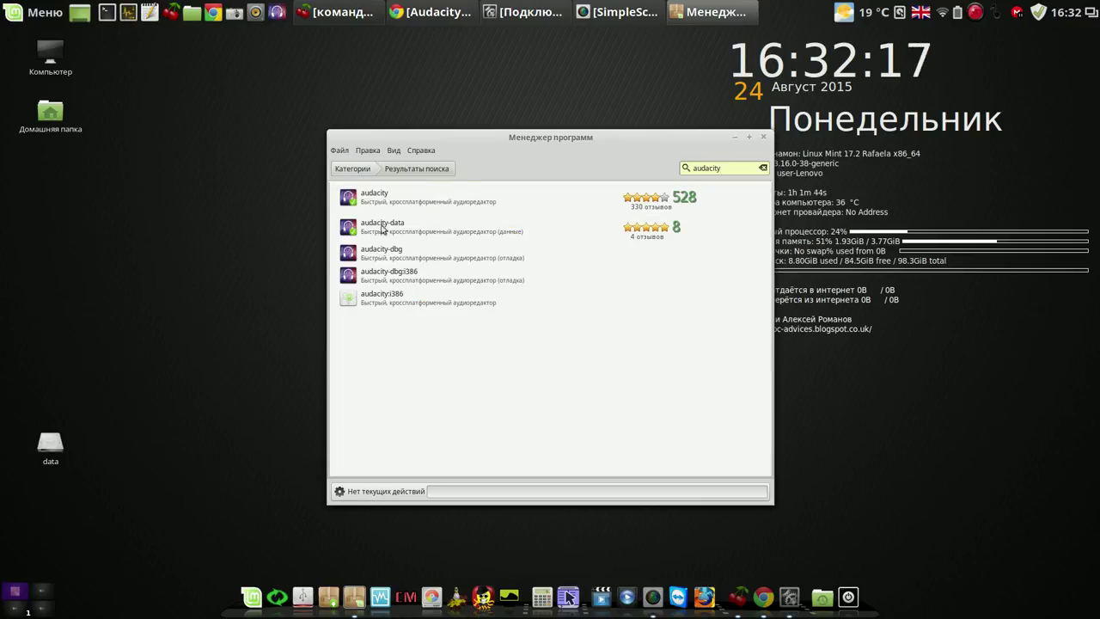
pyautogui.click(391, 202)
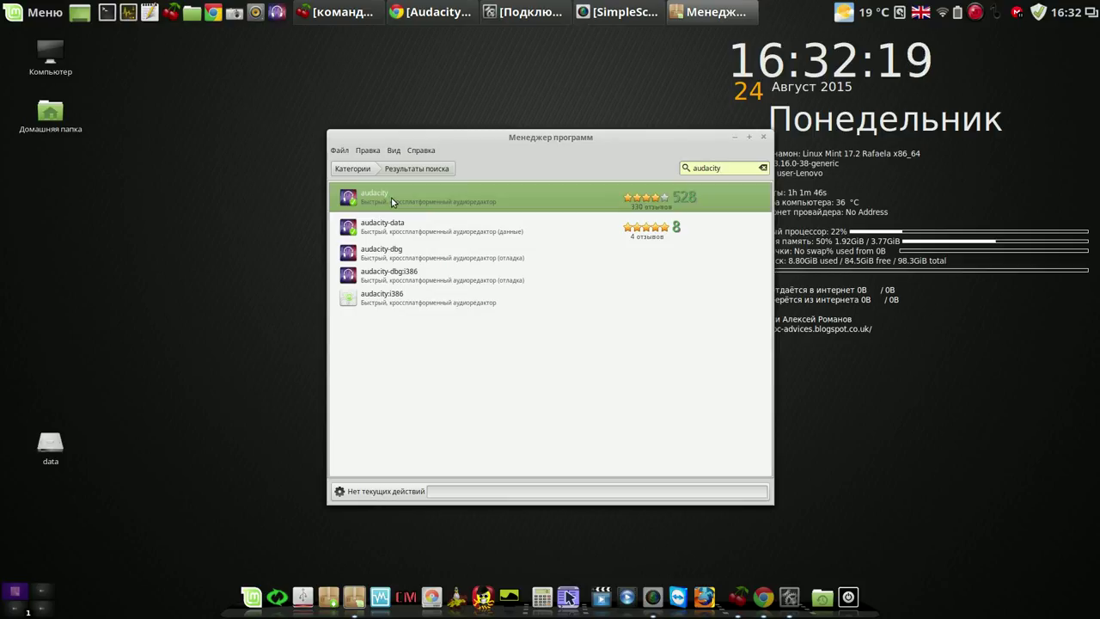
pyautogui.click(391, 197)
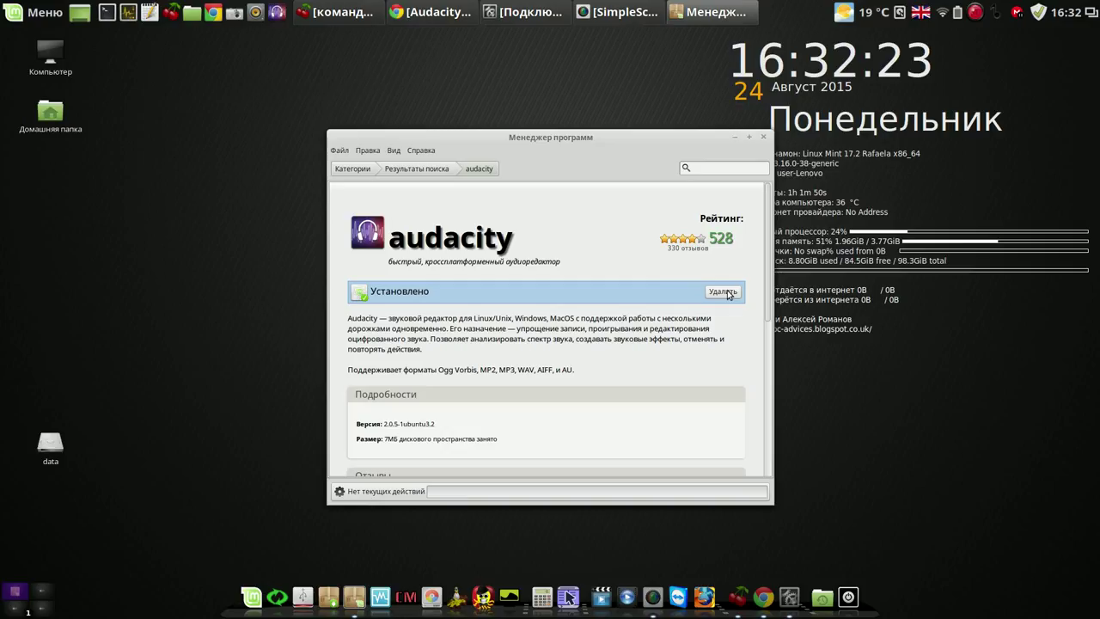
pyautogui.click(762, 136)
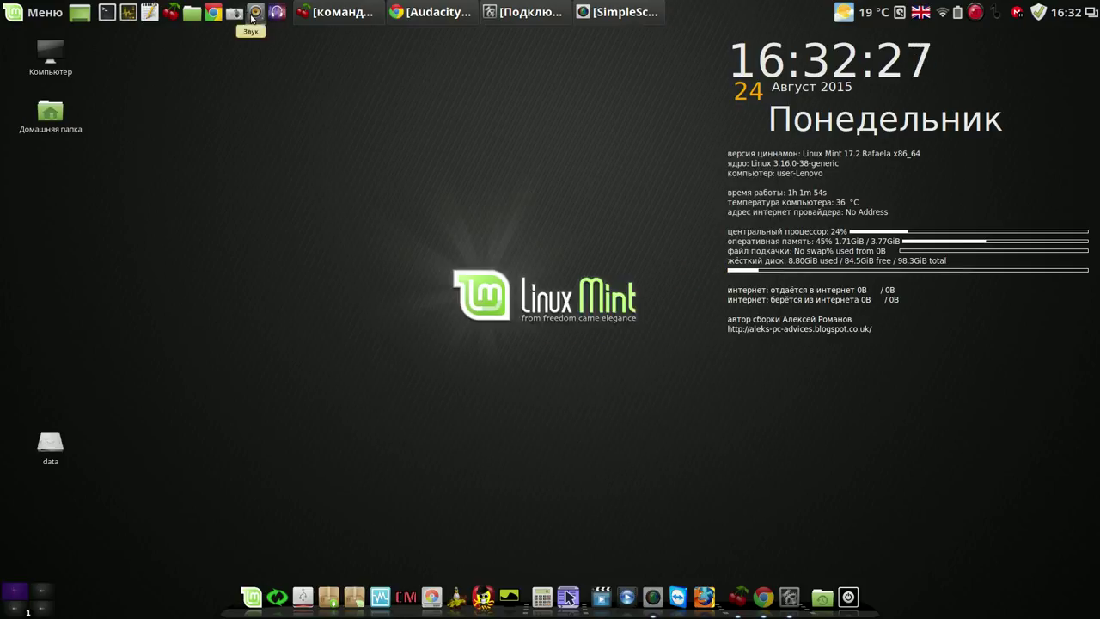
# Launch Audacity, dismiss the welcome dialog, nudge the window right and start a microphone recording.
pyautogui.click(277, 11)
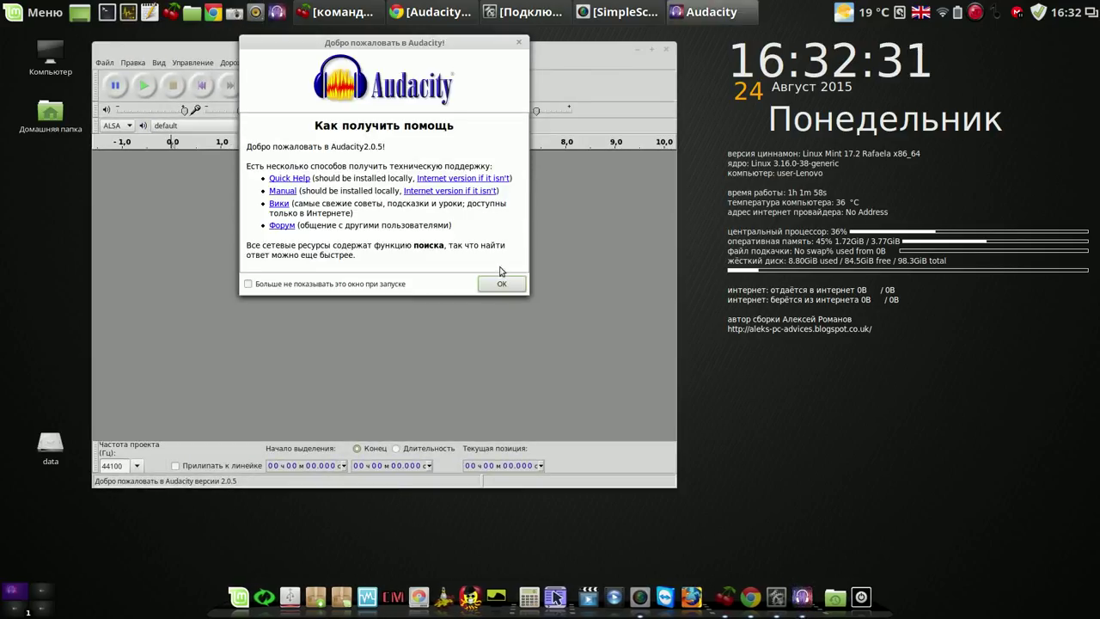
pyautogui.click(502, 284)
pyautogui.moveTo(483, 49); pyautogui.dragTo(519, 54)
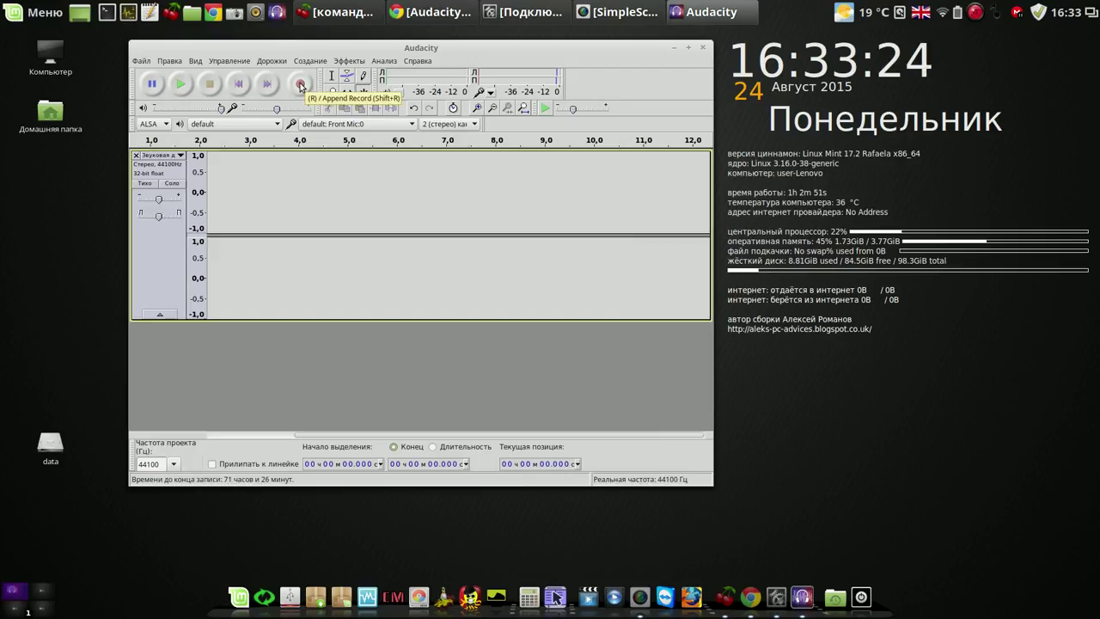
pyautogui.click(301, 84)
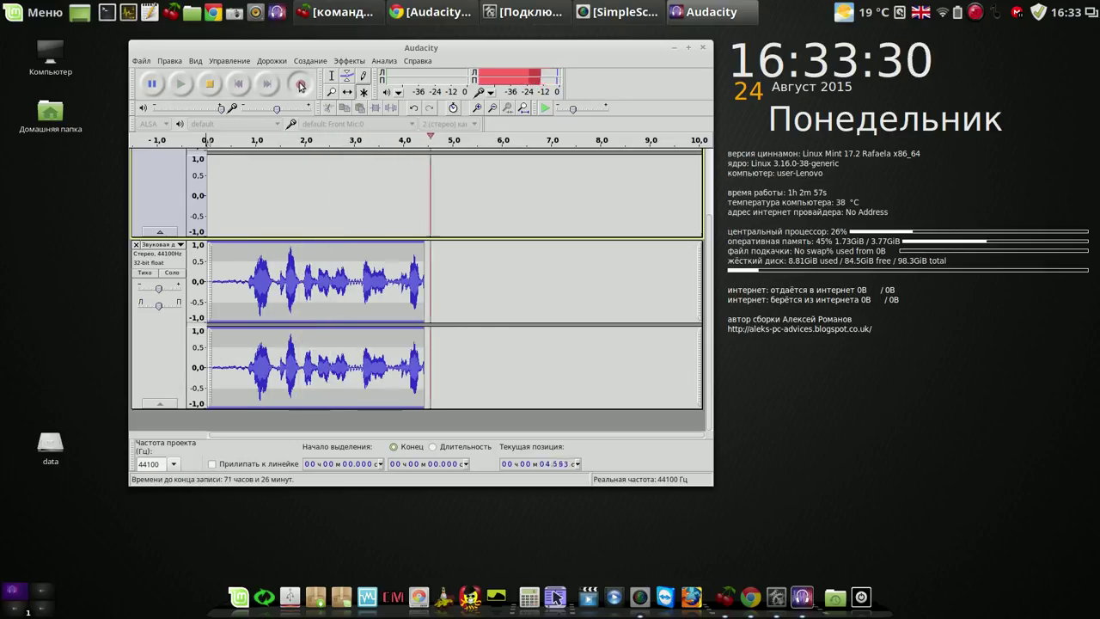
# Pause the speech recording at about 6.5 seconds, select the Multi-Tool, and stop recording.
pyautogui.click(211, 84)
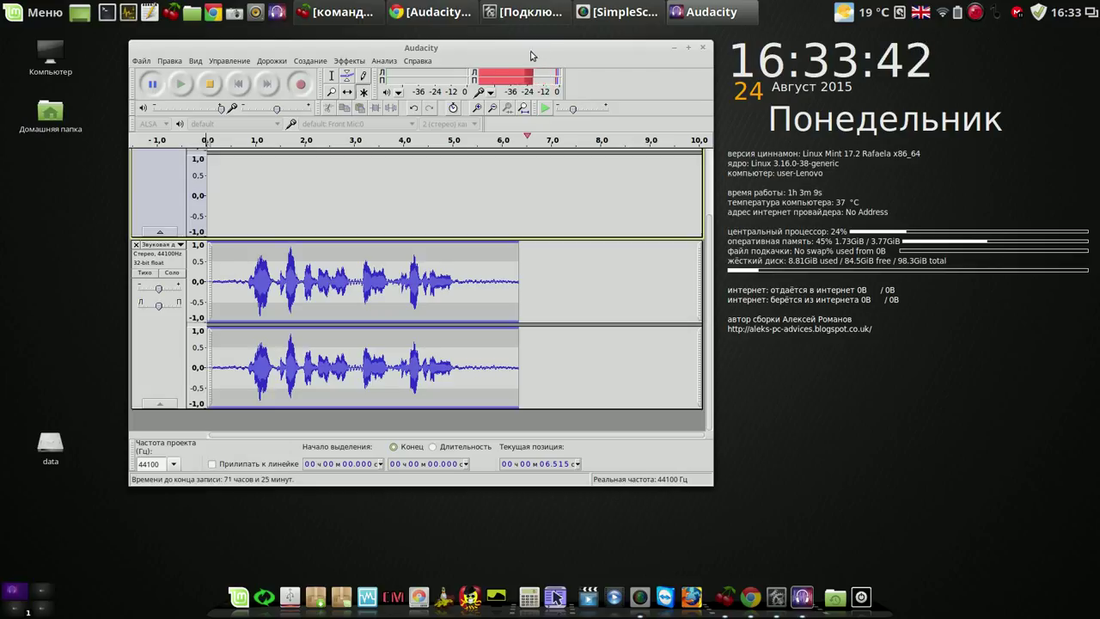
pyautogui.click(363, 92)
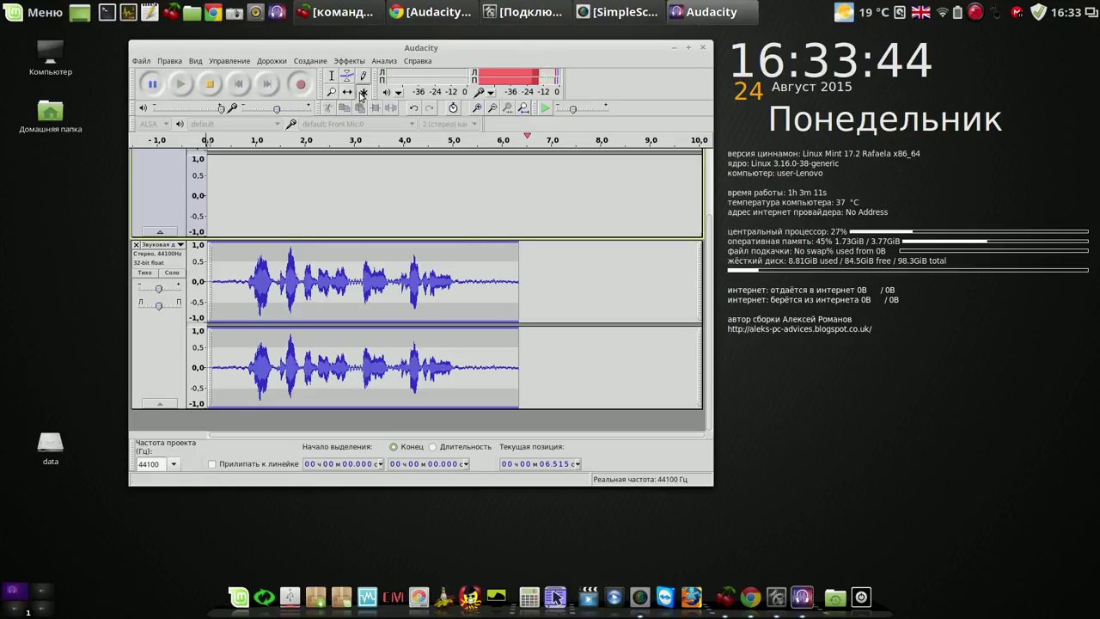
pyautogui.click(474, 249)
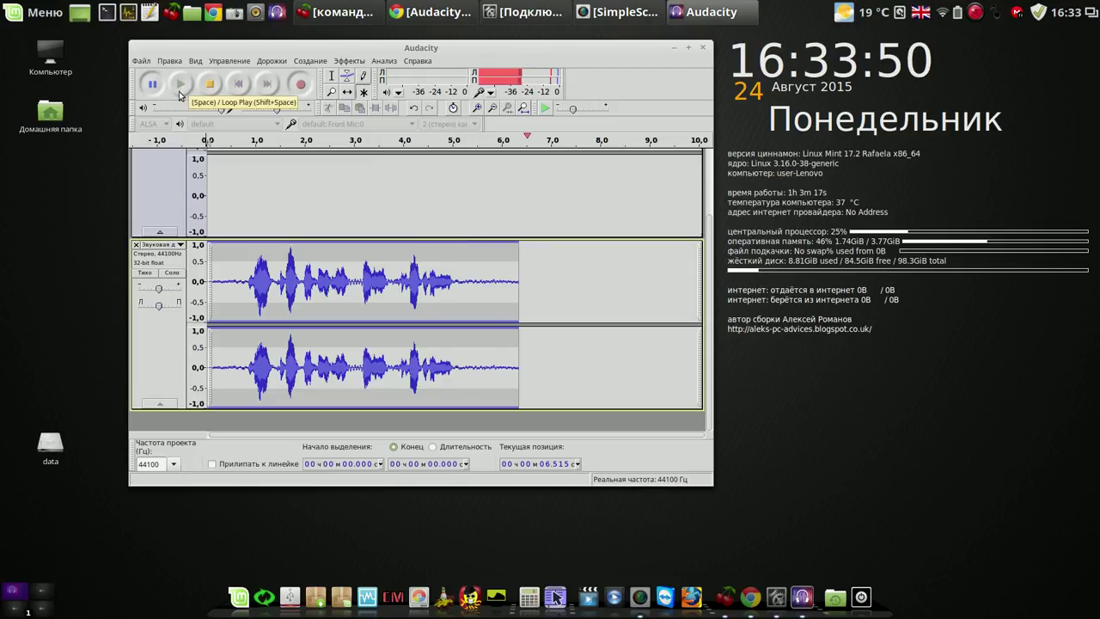
pyautogui.click(211, 85)
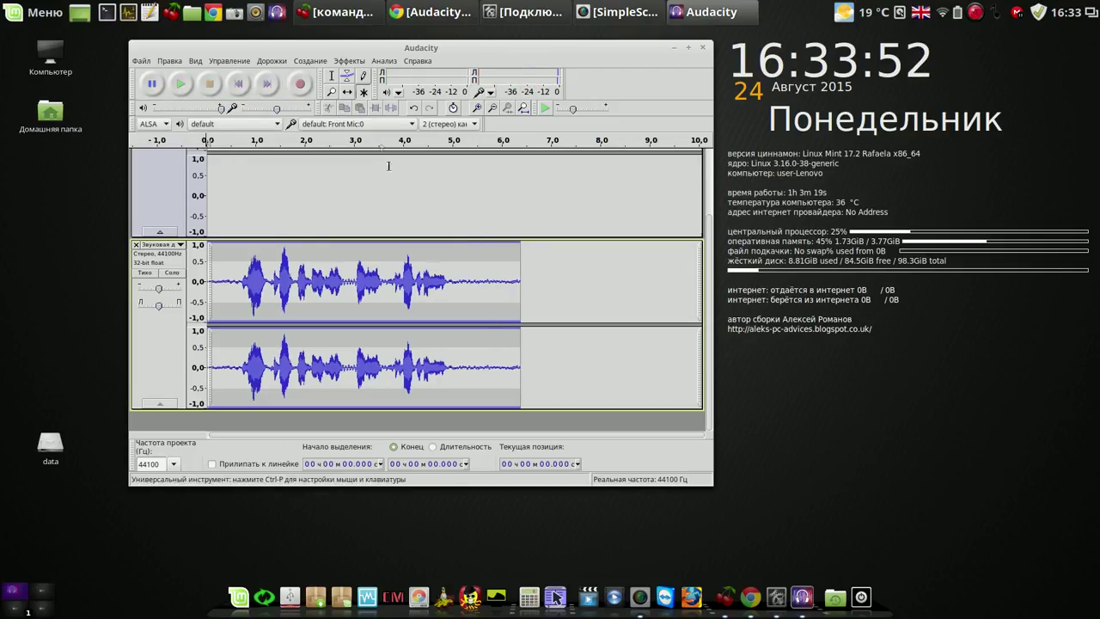
# Cut the audio after 5.06 s and from 0.163 to 0.755 s, then play the result.
pyautogui.click(363, 96)
pyautogui.moveTo(457, 270); pyautogui.dragTo(521, 279)
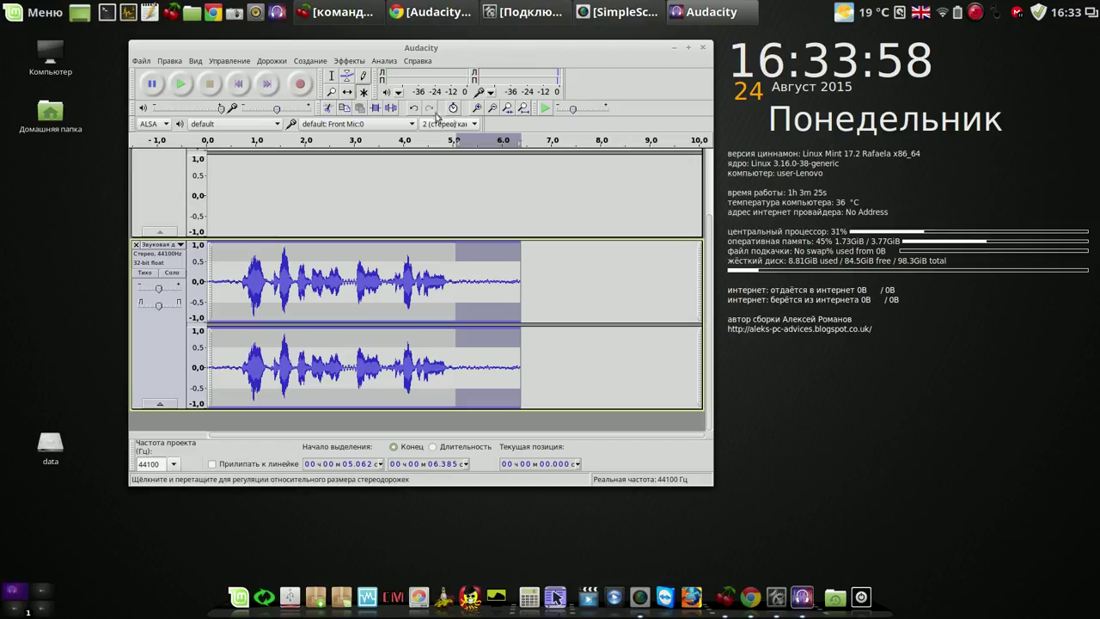
pyautogui.click(329, 109)
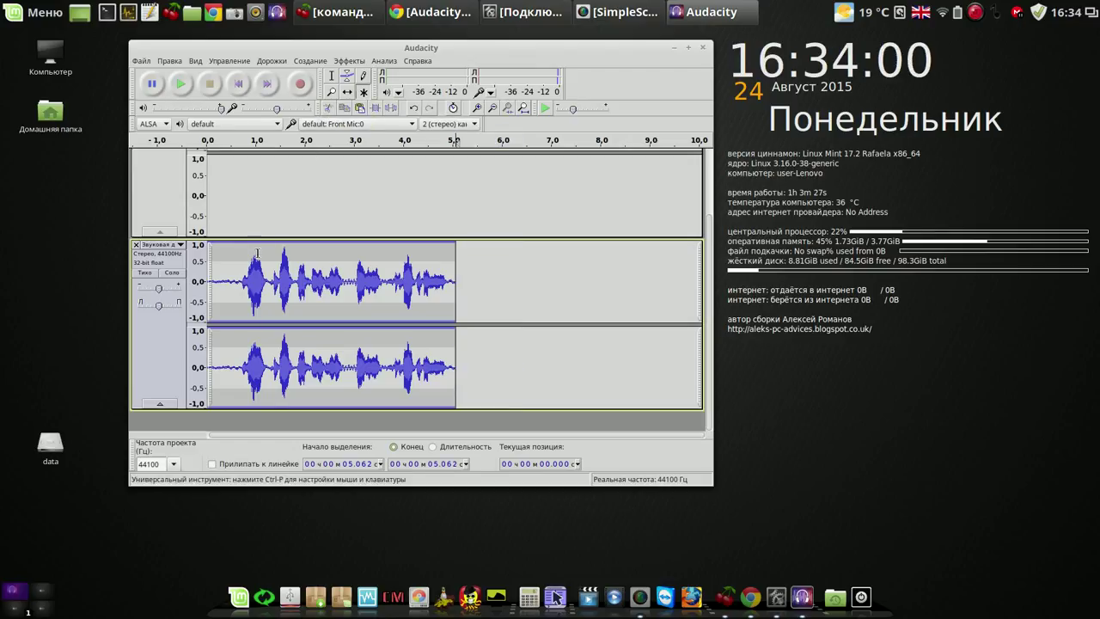
pyautogui.click(218, 252)
pyautogui.moveTo(215, 252); pyautogui.dragTo(243, 265)
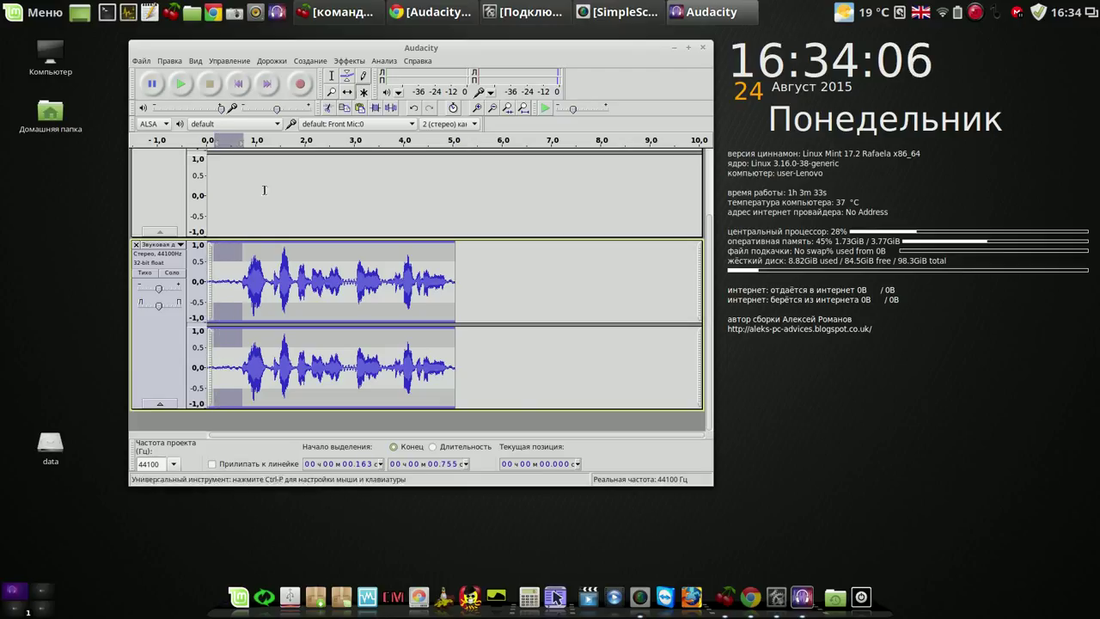
pyautogui.click(327, 109)
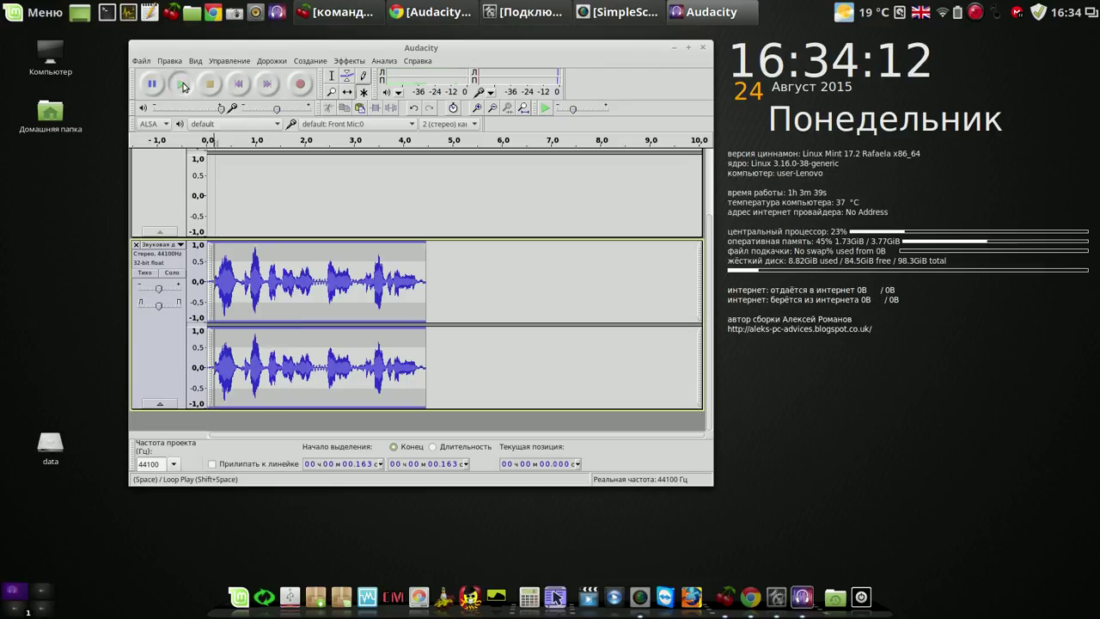
pyautogui.click(183, 86)
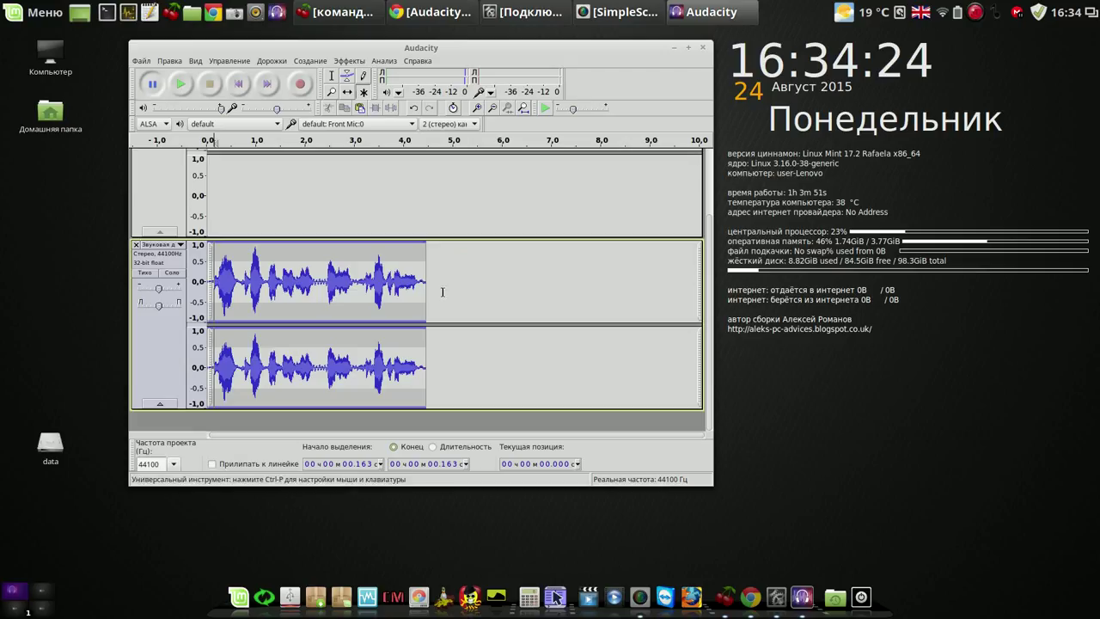
# Export the trimmed clip to the desktop as the Ogg Vorbis file iloveyou.ogg.
pyautogui.click(142, 61)
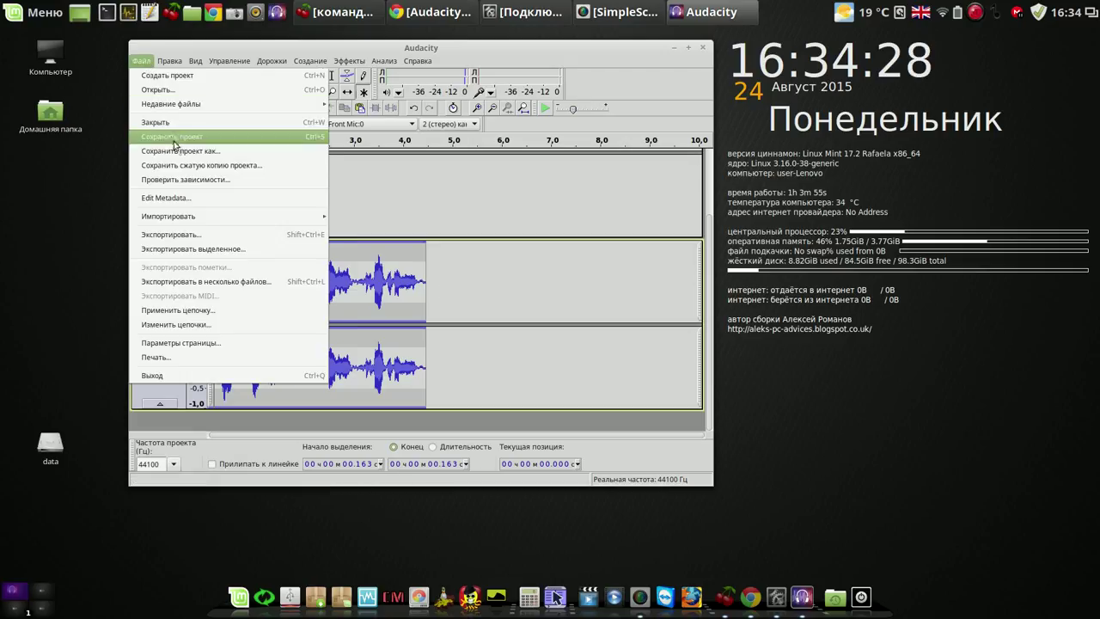
pyautogui.click(189, 234)
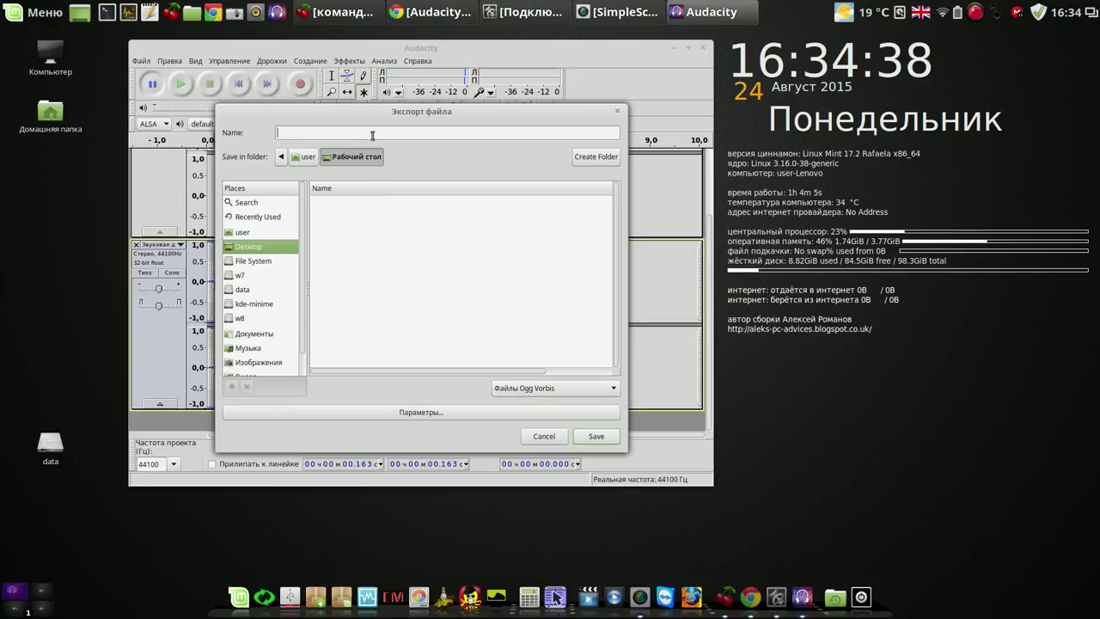
pyautogui.write('ilo')
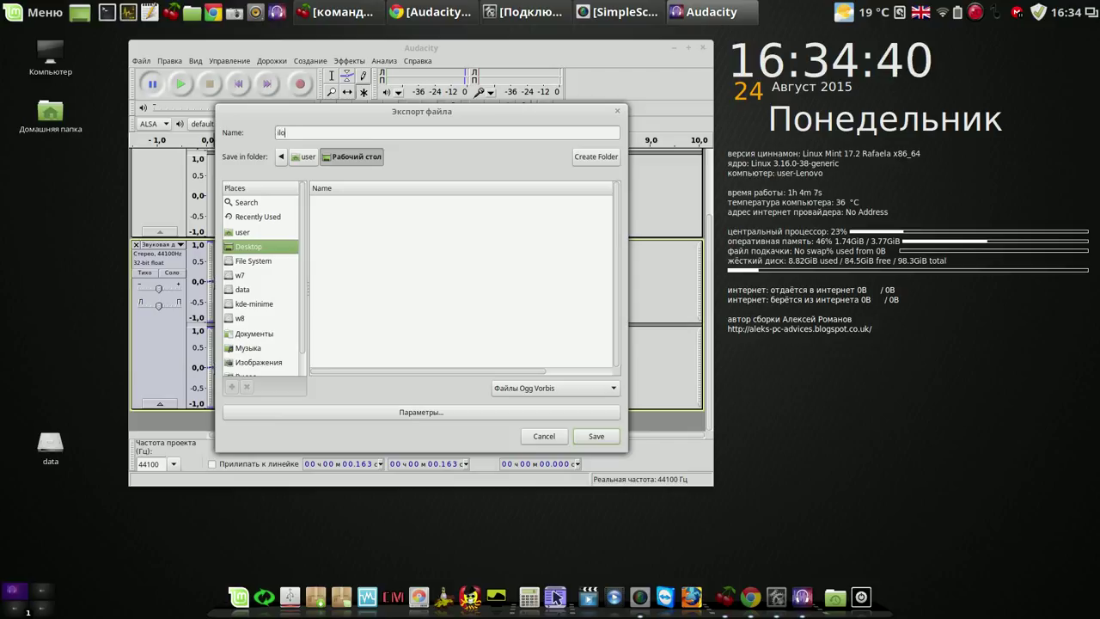
pyautogui.write('veyou')
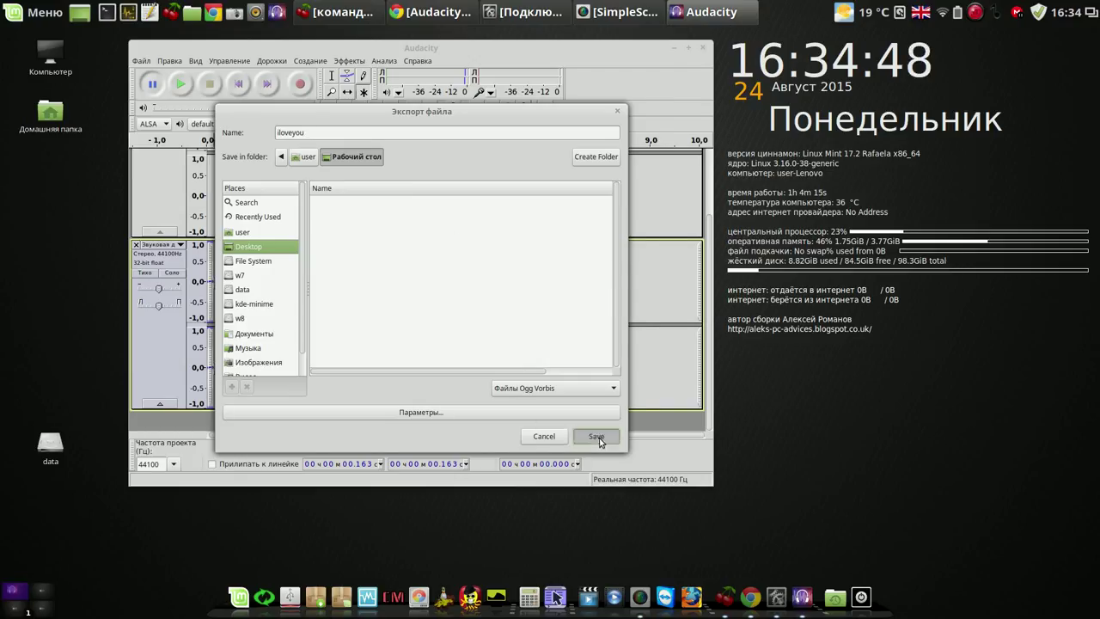
pyautogui.click(599, 437)
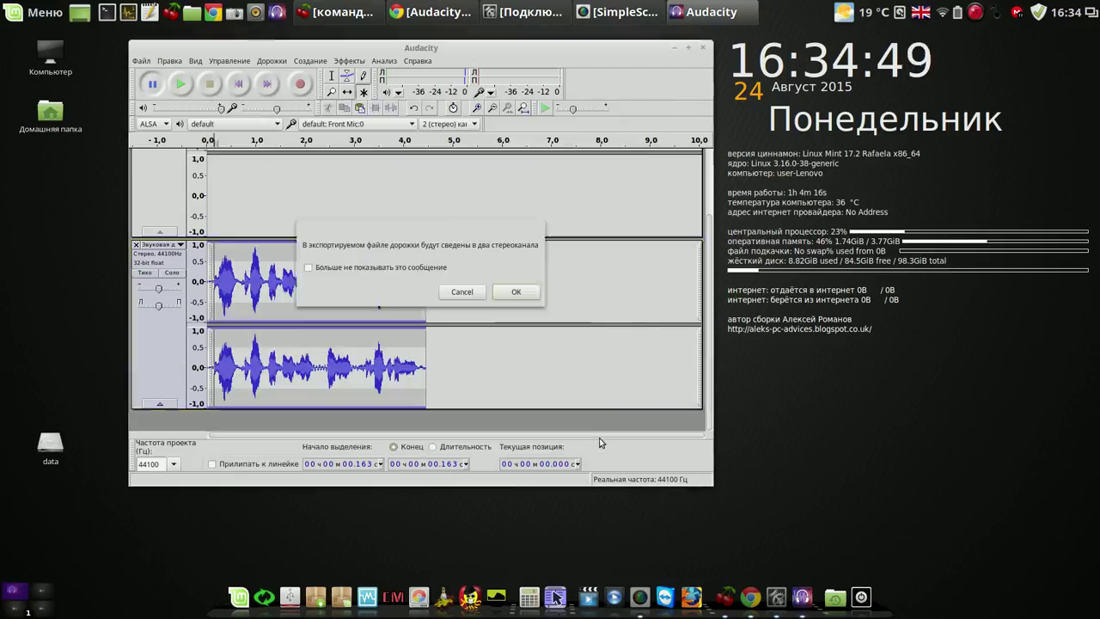
pyautogui.click(517, 292)
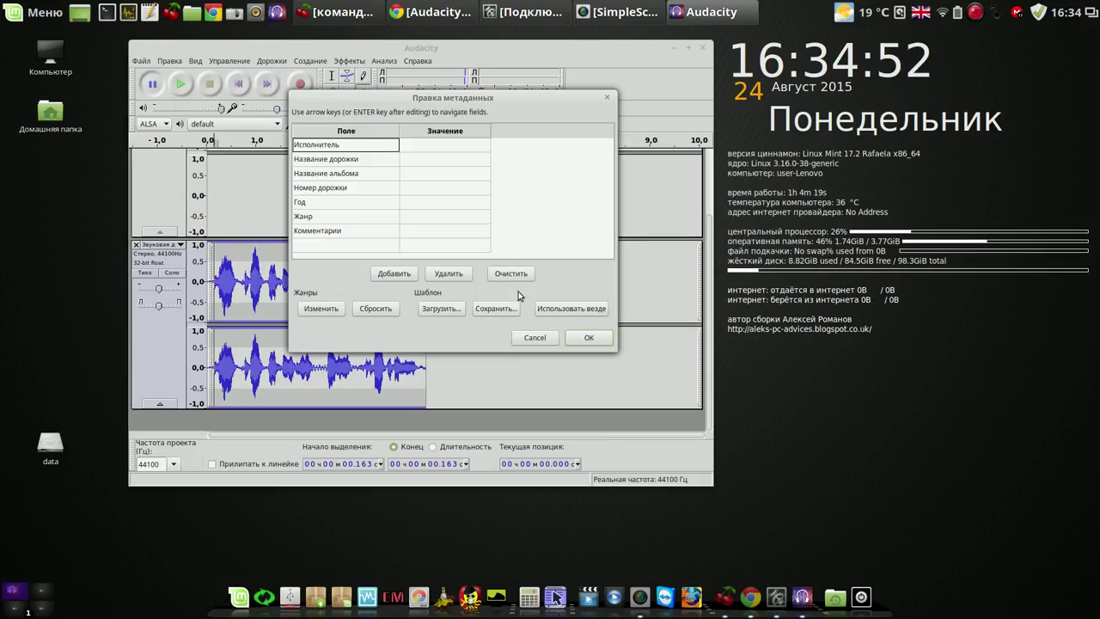
pyautogui.click(589, 337)
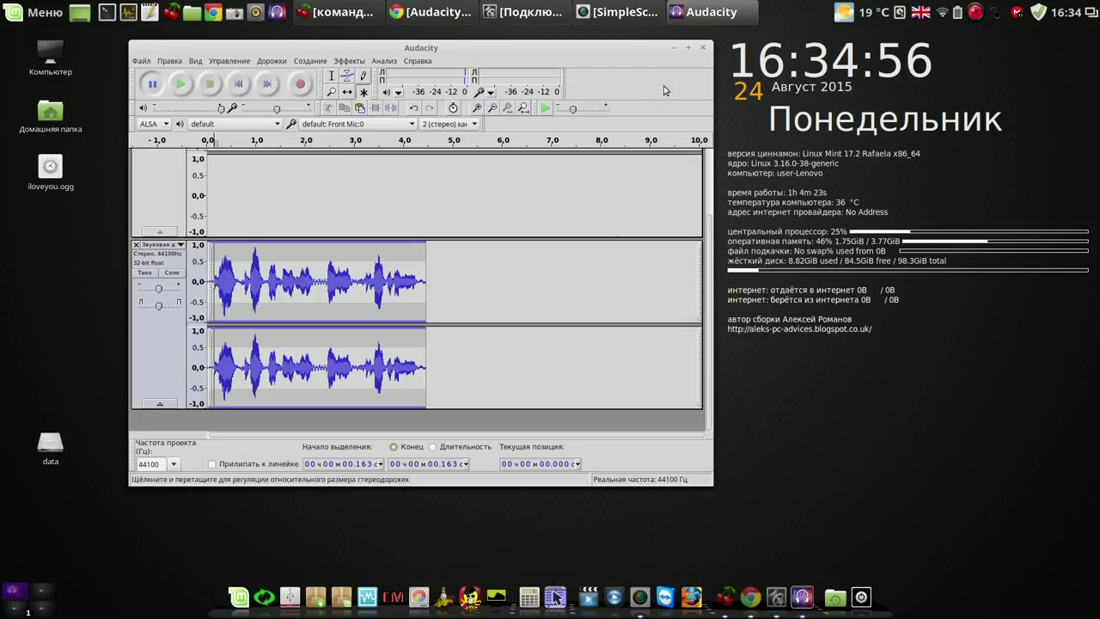
# Play iloveyou.ogg from the desktop in Banshee, then close Banshee and restore Audacity.
pyautogui.click(674, 52)
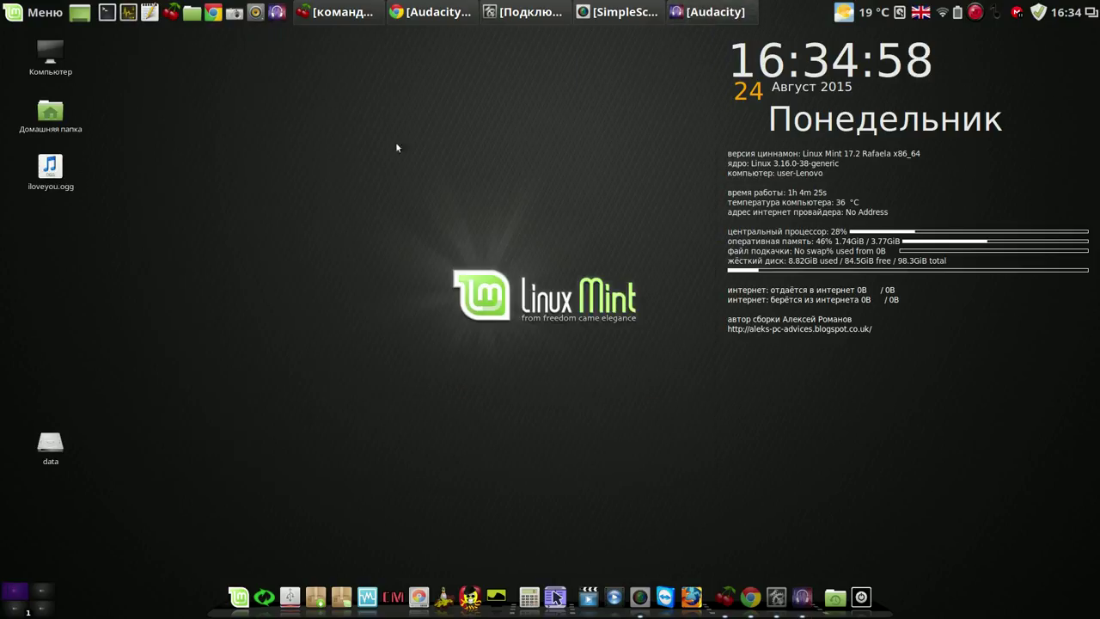
pyautogui.click(51, 168)
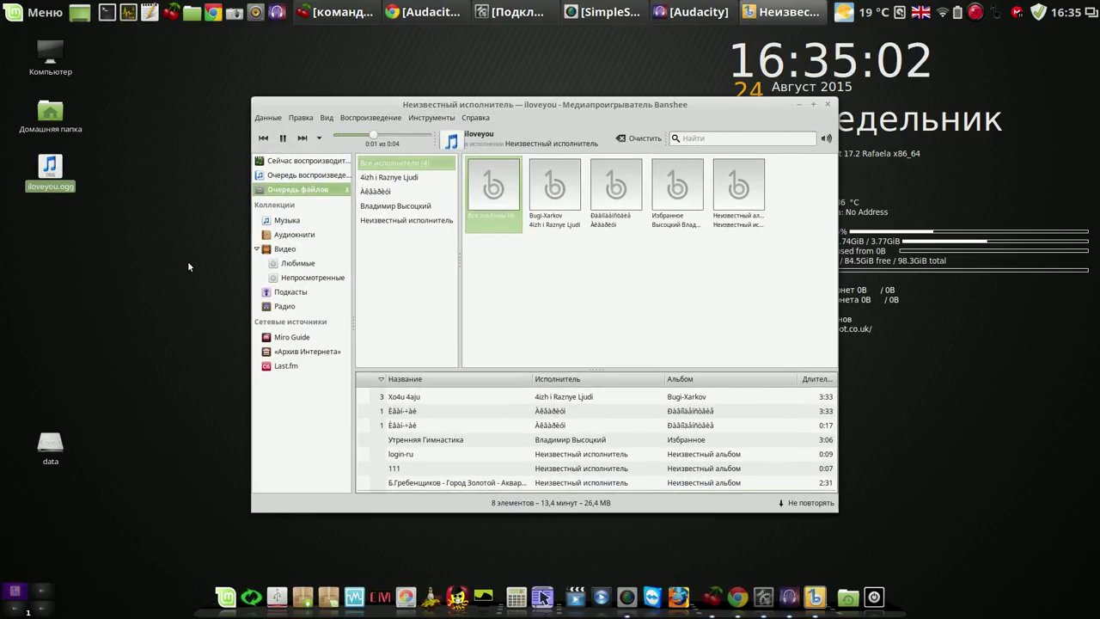
pyautogui.click(827, 104)
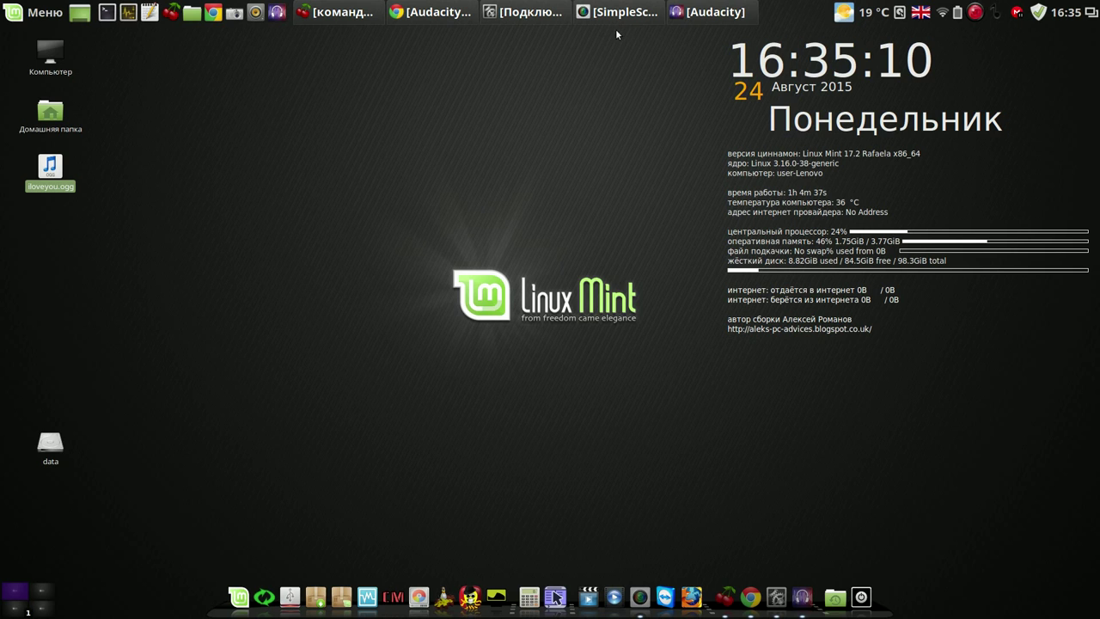
pyautogui.click(696, 13)
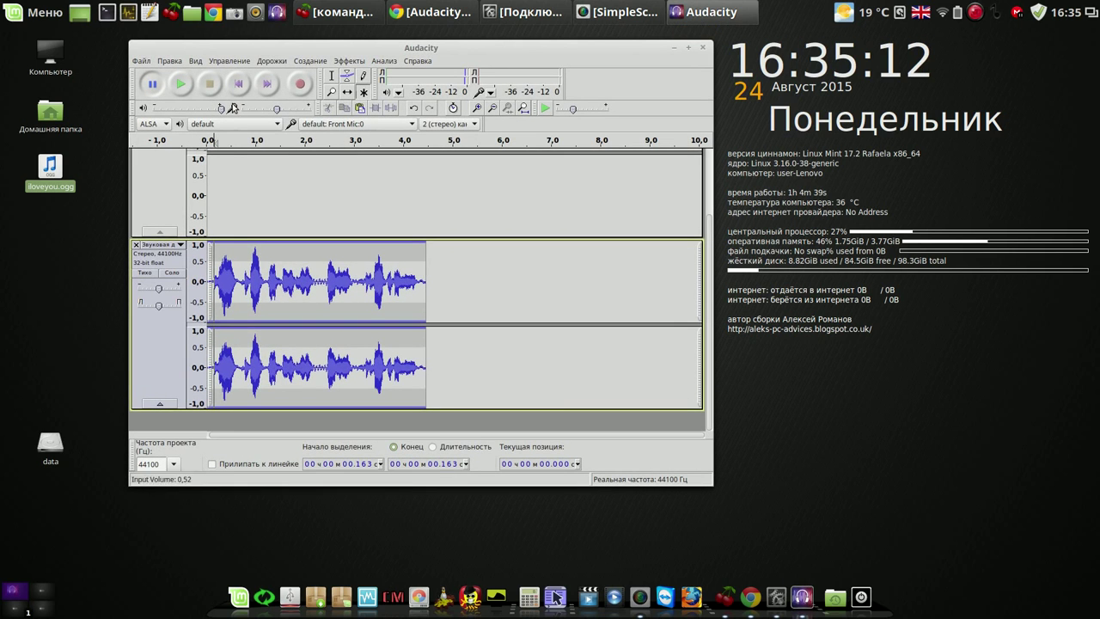
pyautogui.click(141, 61)
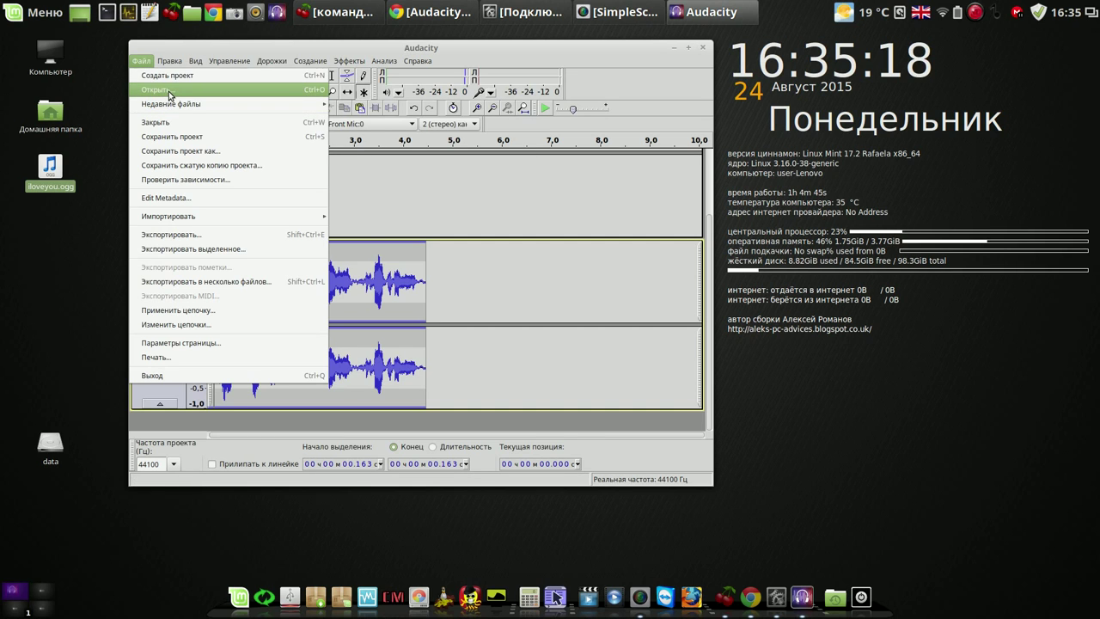
# Open 002Утренняя Гимнастика.mp3 and close the old iloveyou project without saving.
pyautogui.click(170, 94)
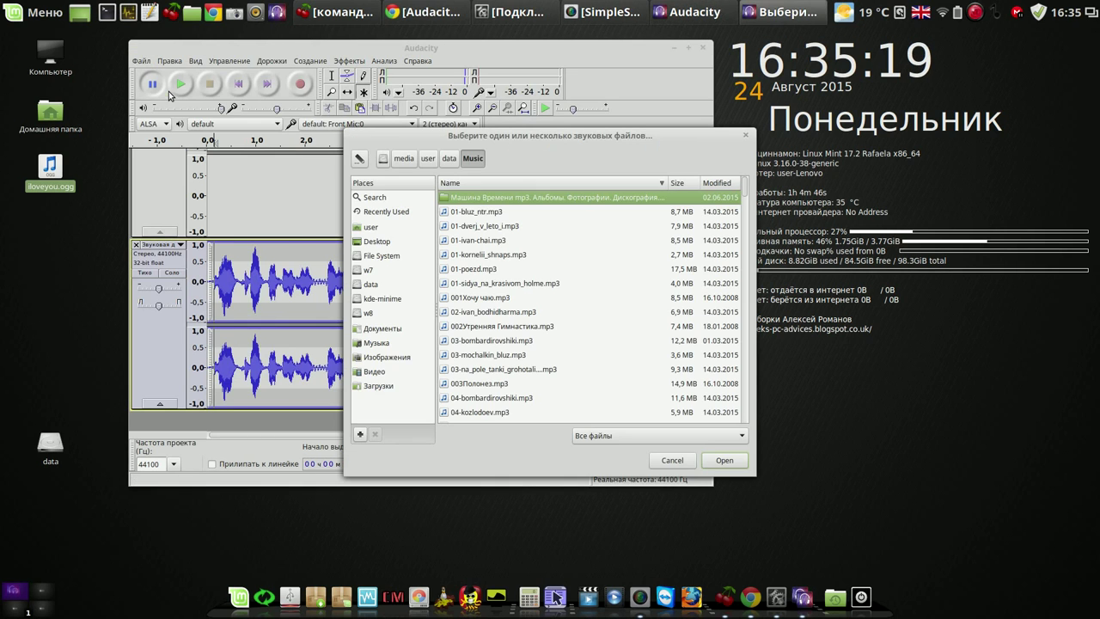
pyautogui.doubleClick(506, 327)
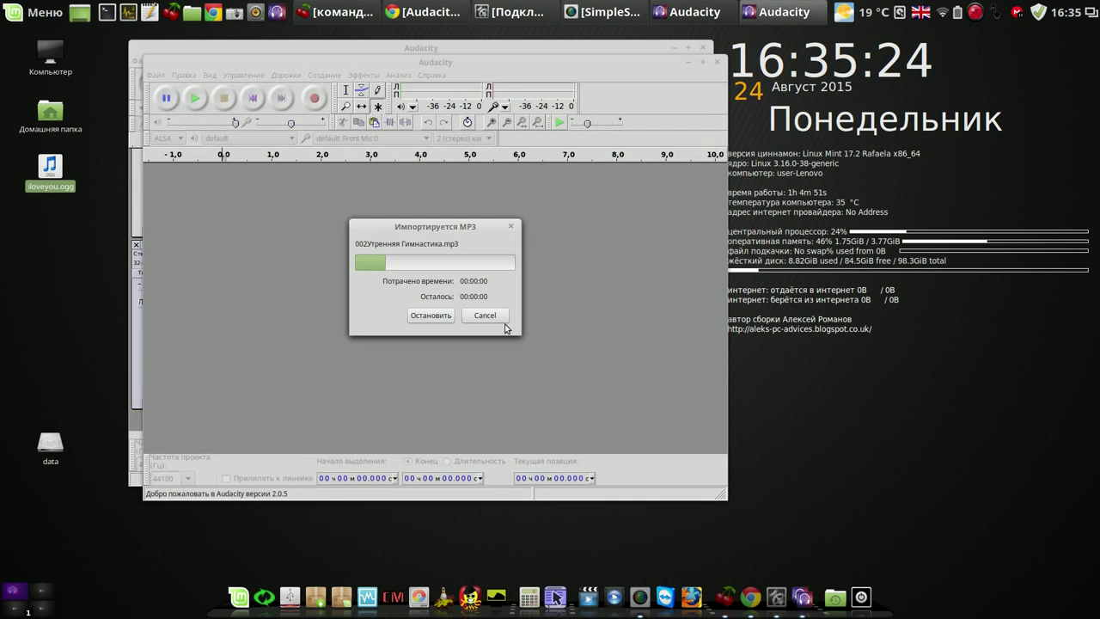
pyautogui.click(703, 49)
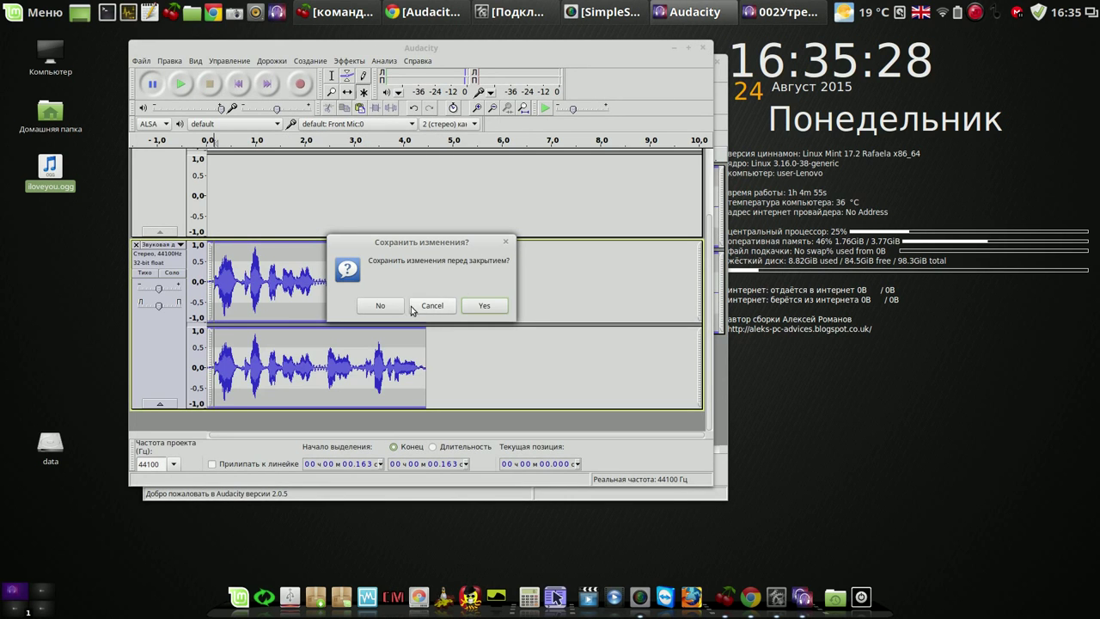
pyautogui.click(380, 306)
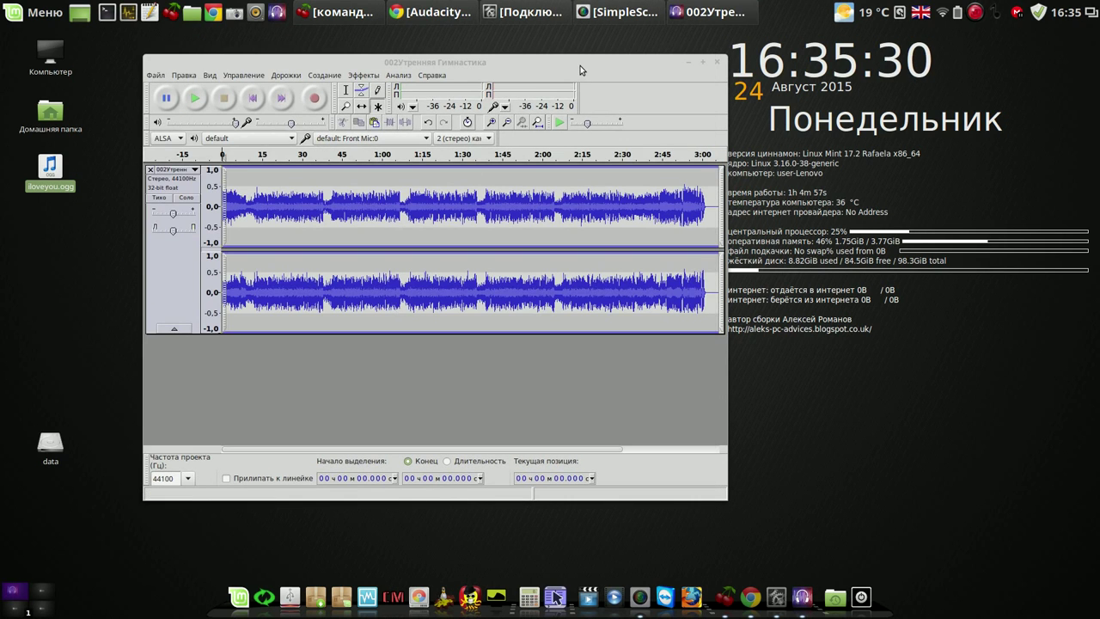
pyautogui.moveTo(580, 69); pyautogui.dragTo(558, 61)
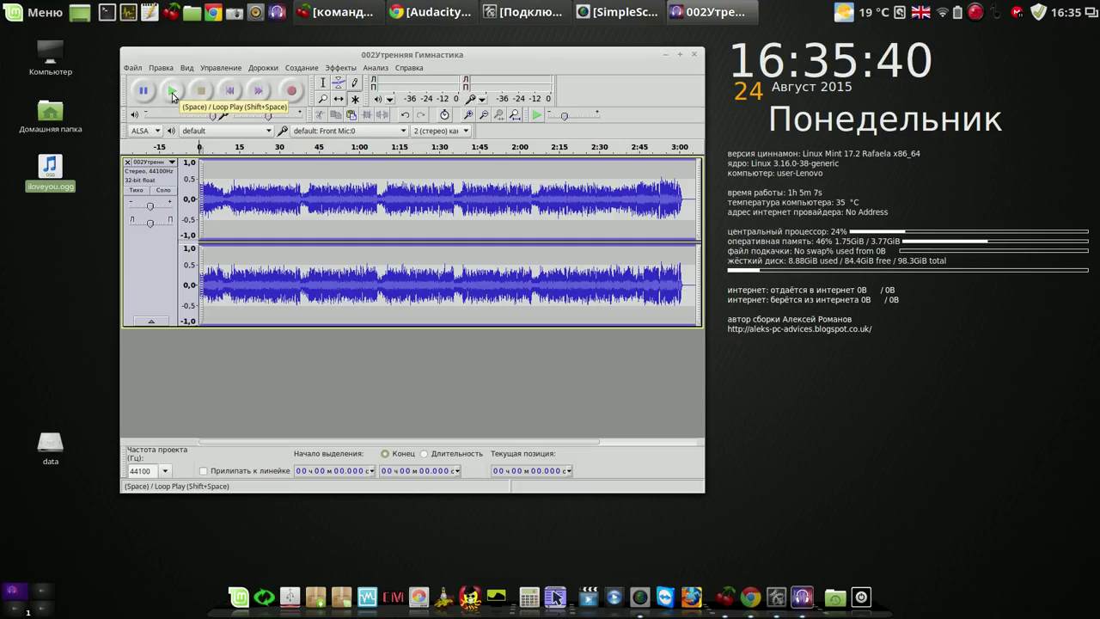
pyautogui.click(173, 92)
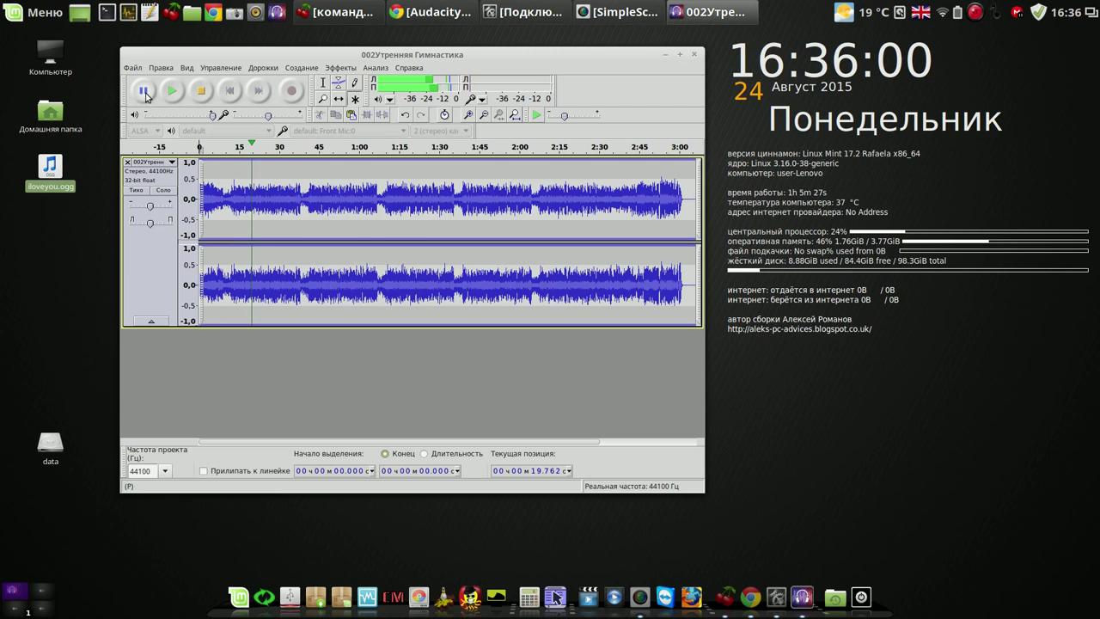
pyautogui.click(145, 92)
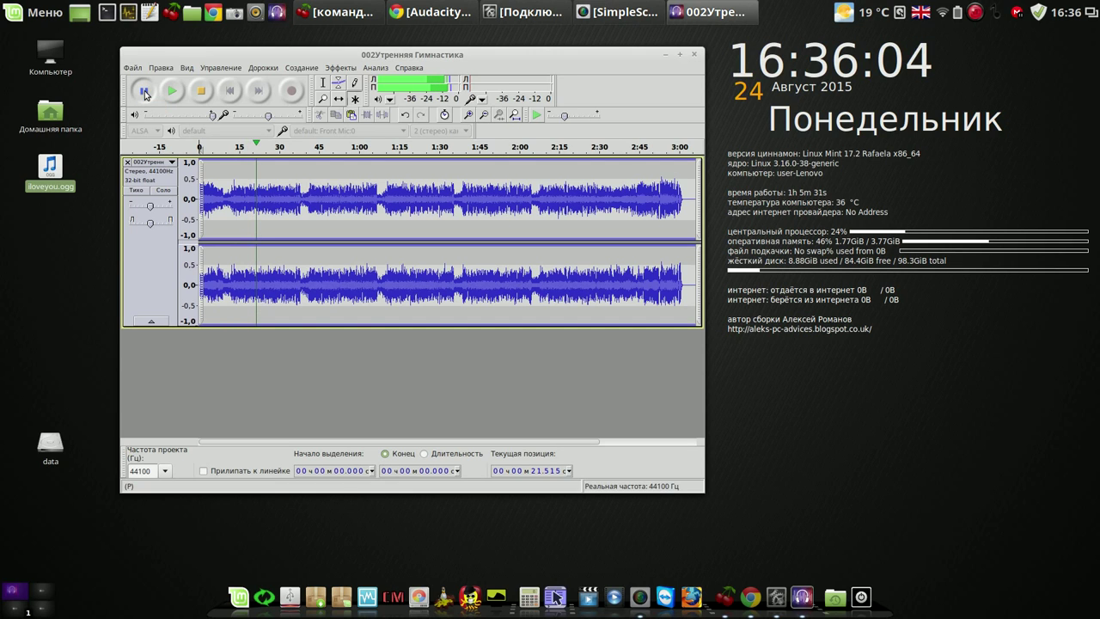
pyautogui.click(206, 94)
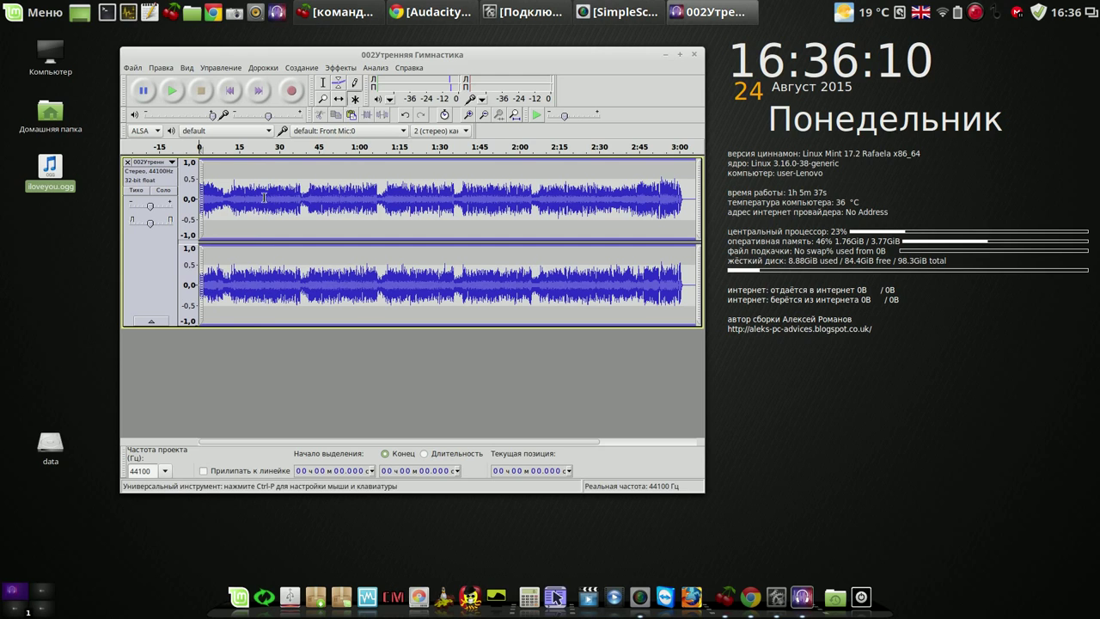
# Cut the song after 19.741 s and from 1.07 to 12.02 s, then preview it.
pyautogui.moveTo(251, 193); pyautogui.dragTo(692, 190)
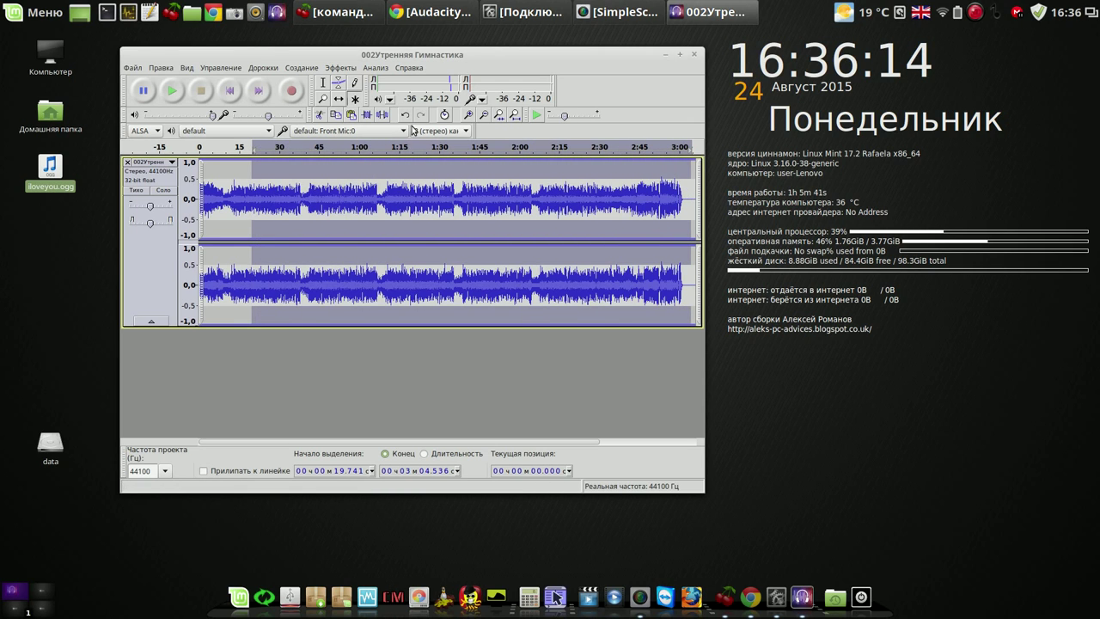
pyautogui.click(319, 116)
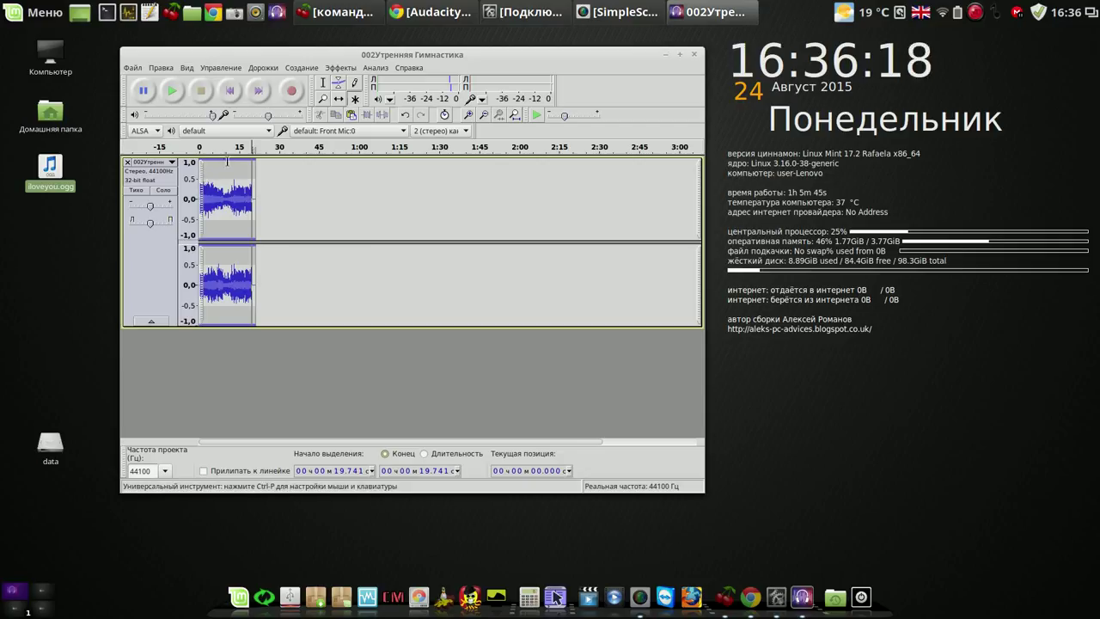
pyautogui.moveTo(230, 187); pyautogui.dragTo(201, 191)
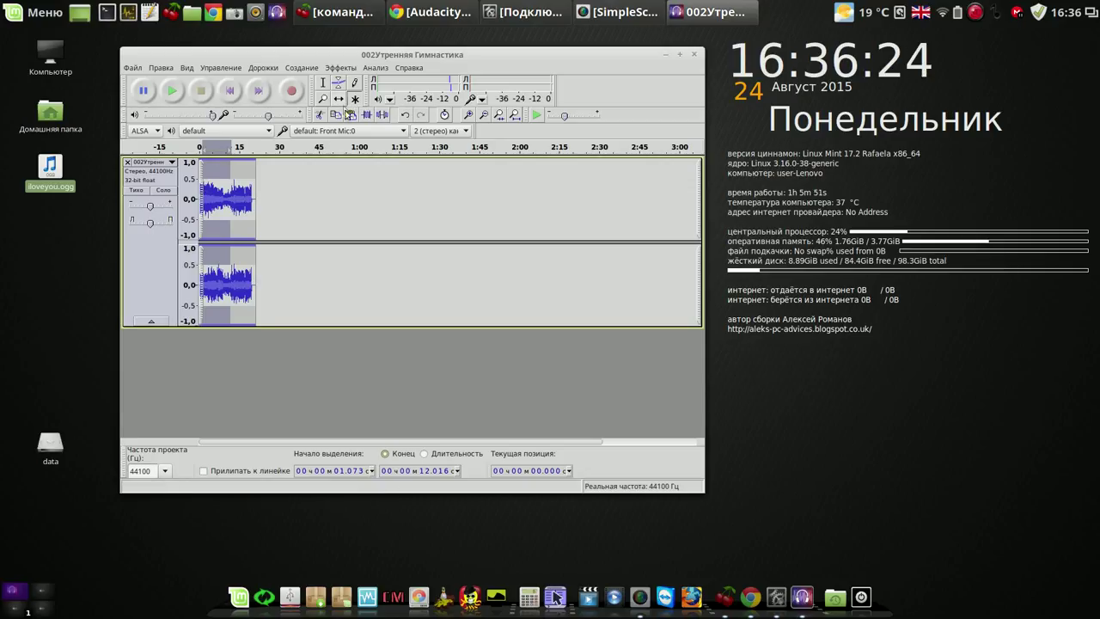
pyautogui.click(319, 115)
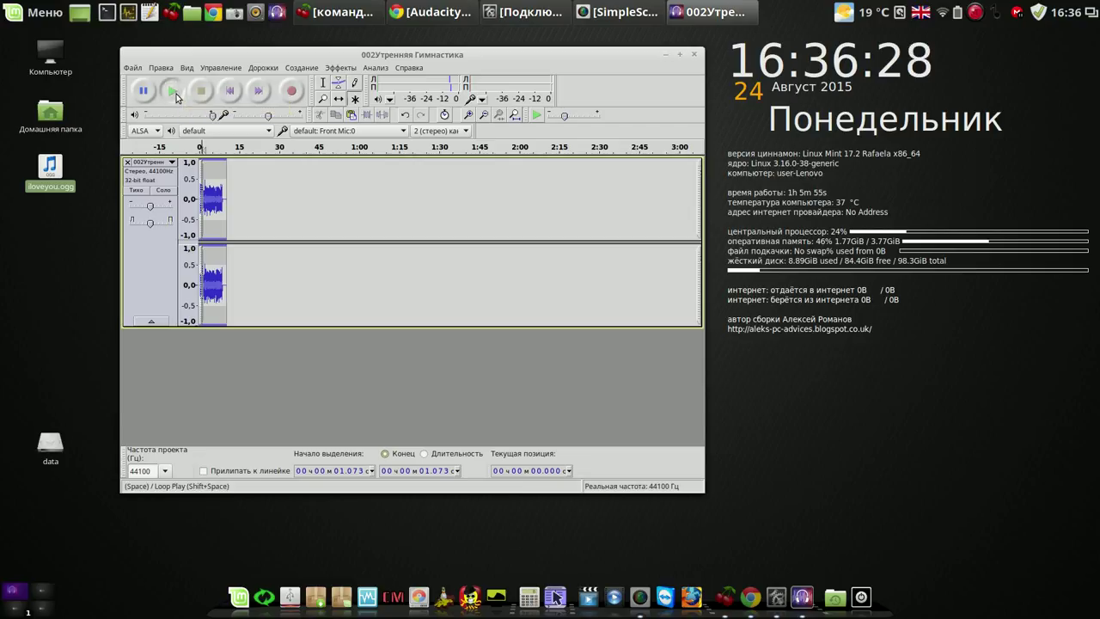
pyautogui.click(173, 91)
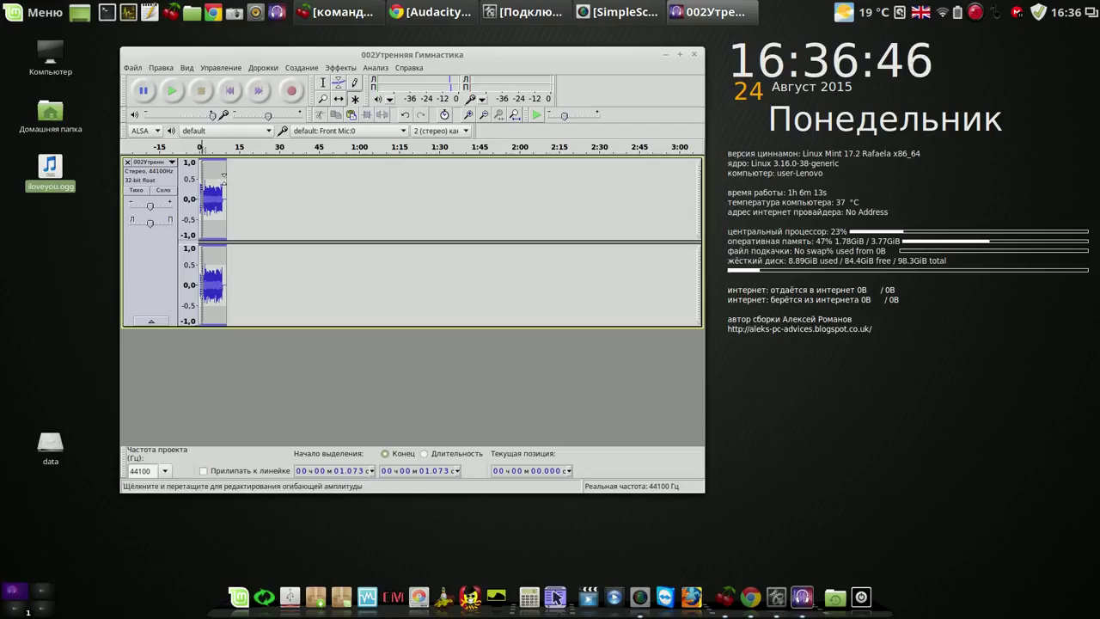
# Export the trimmed song to the desktop as 002Утренняя Гимнастика.ogg and quit Audacity without saving.
pyautogui.click(135, 68)
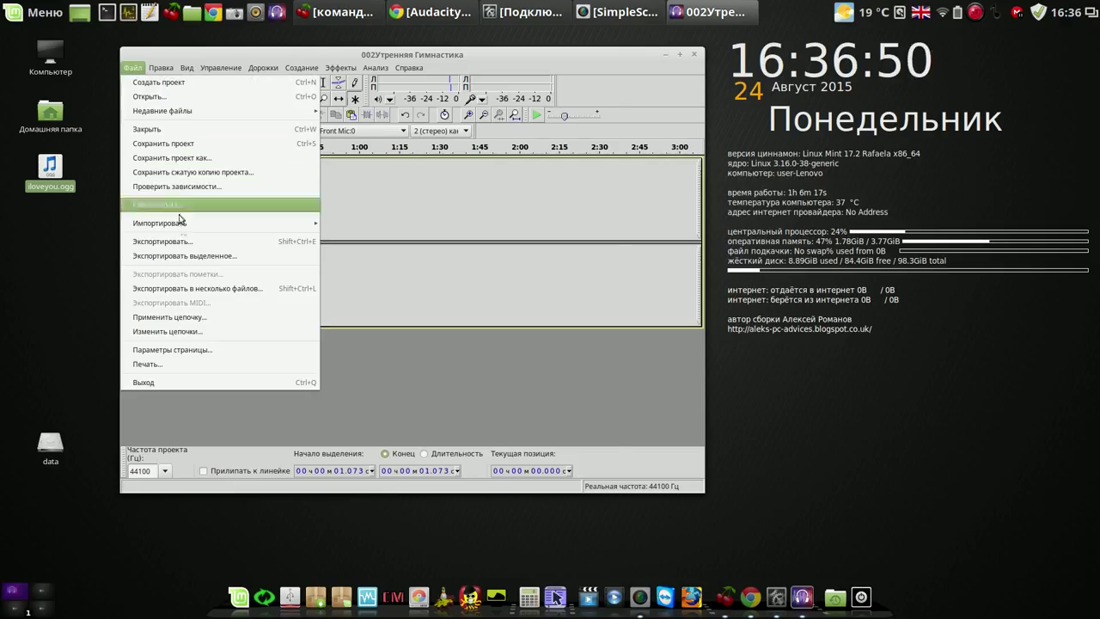
pyautogui.click(189, 256)
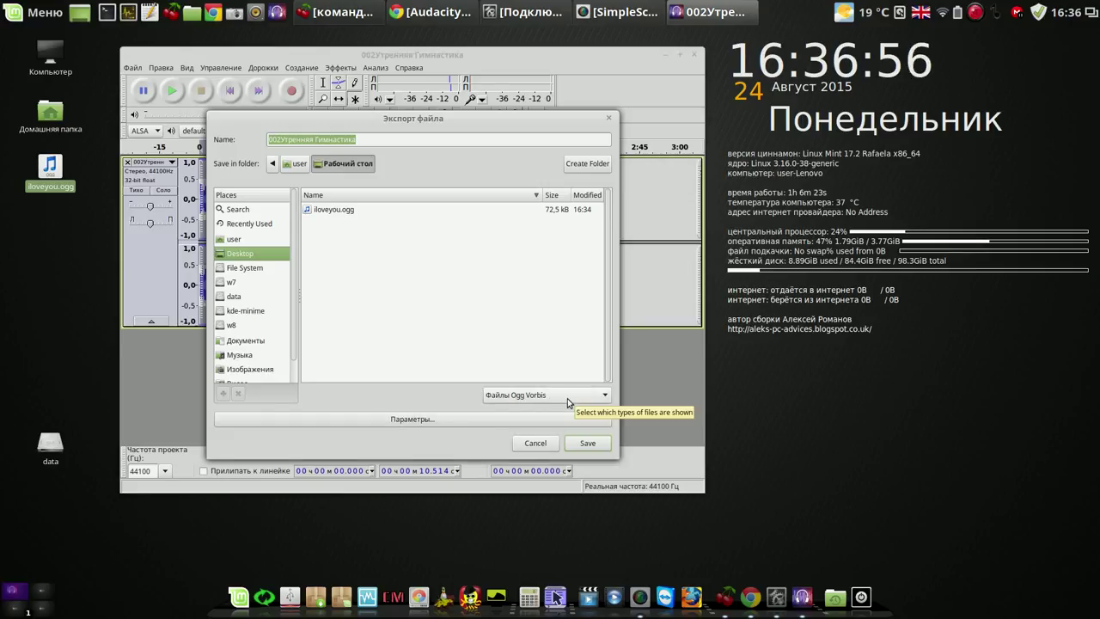
pyautogui.click(588, 442)
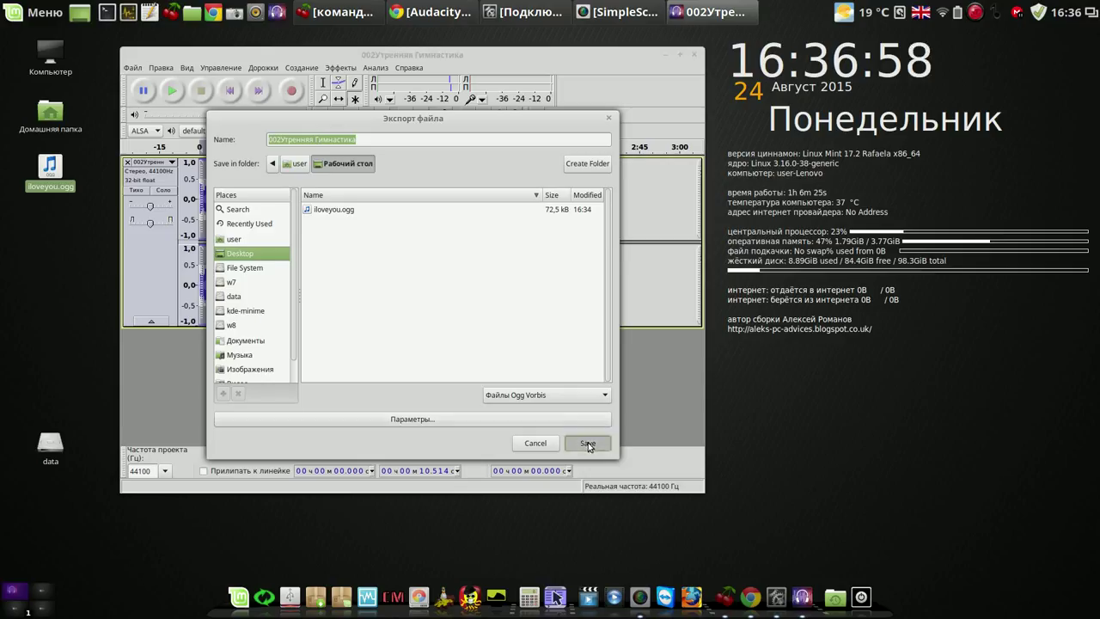
pyautogui.click(589, 363)
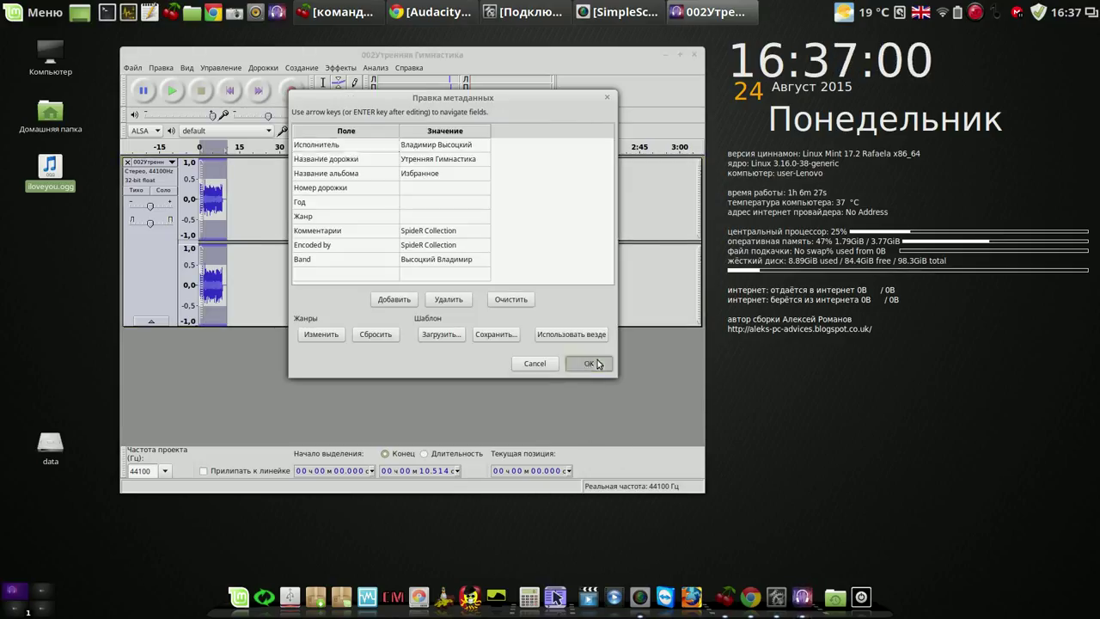
pyautogui.click(696, 55)
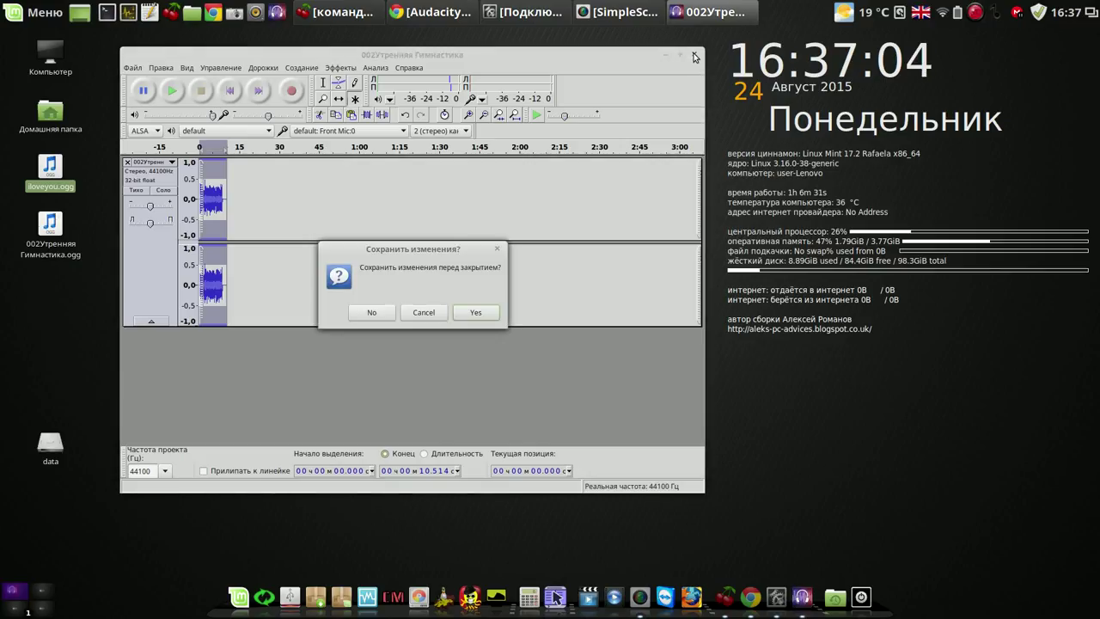
pyautogui.click(378, 313)
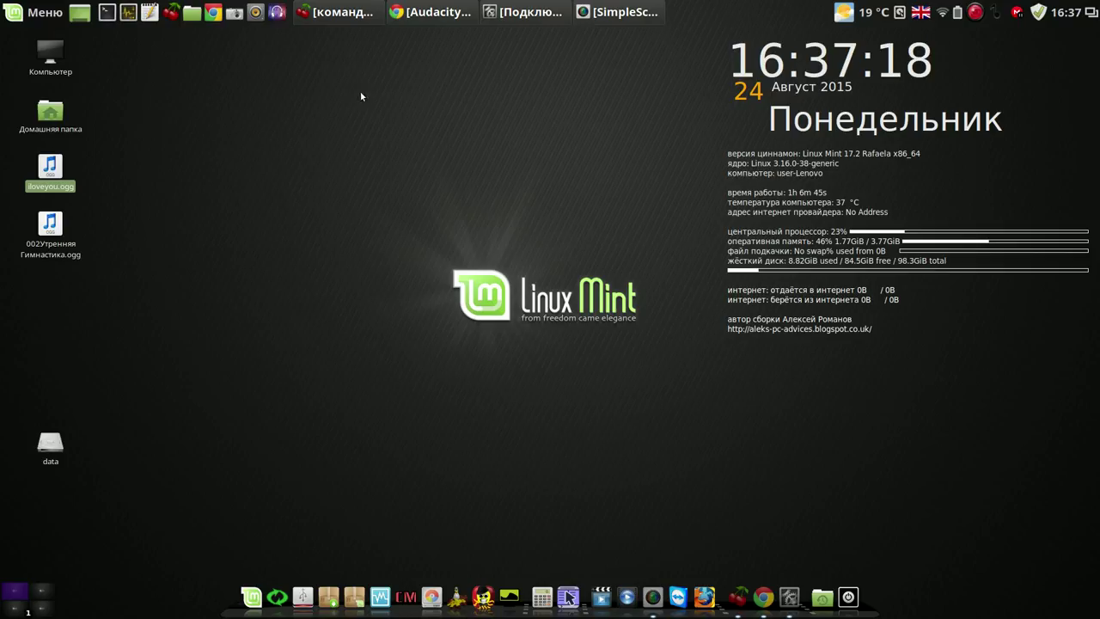
pyautogui.click(255, 12)
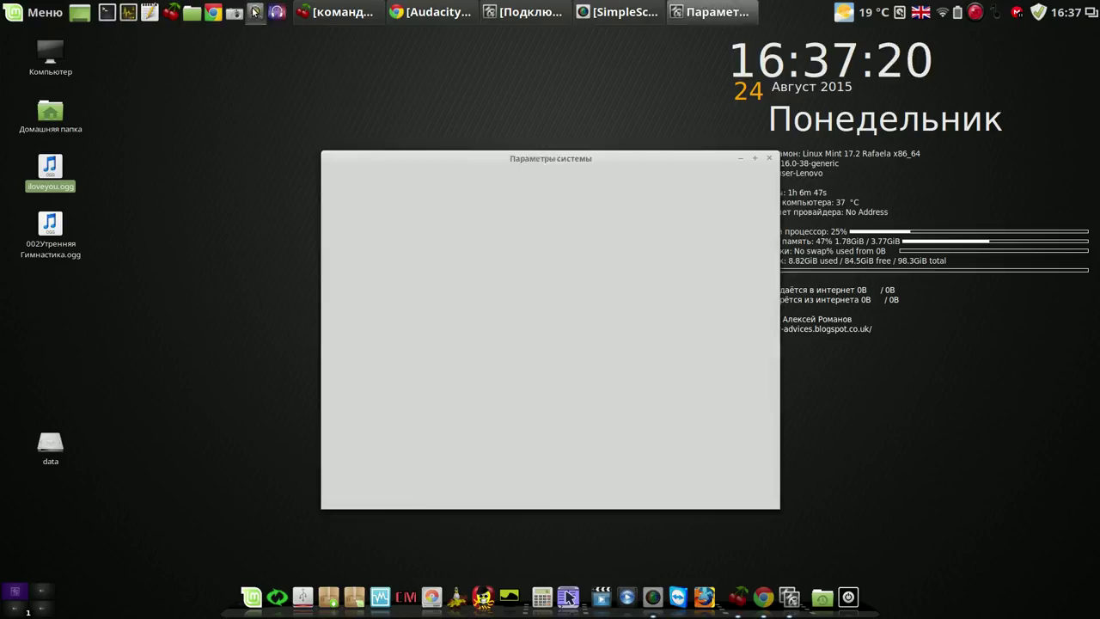
pyautogui.click(587, 176)
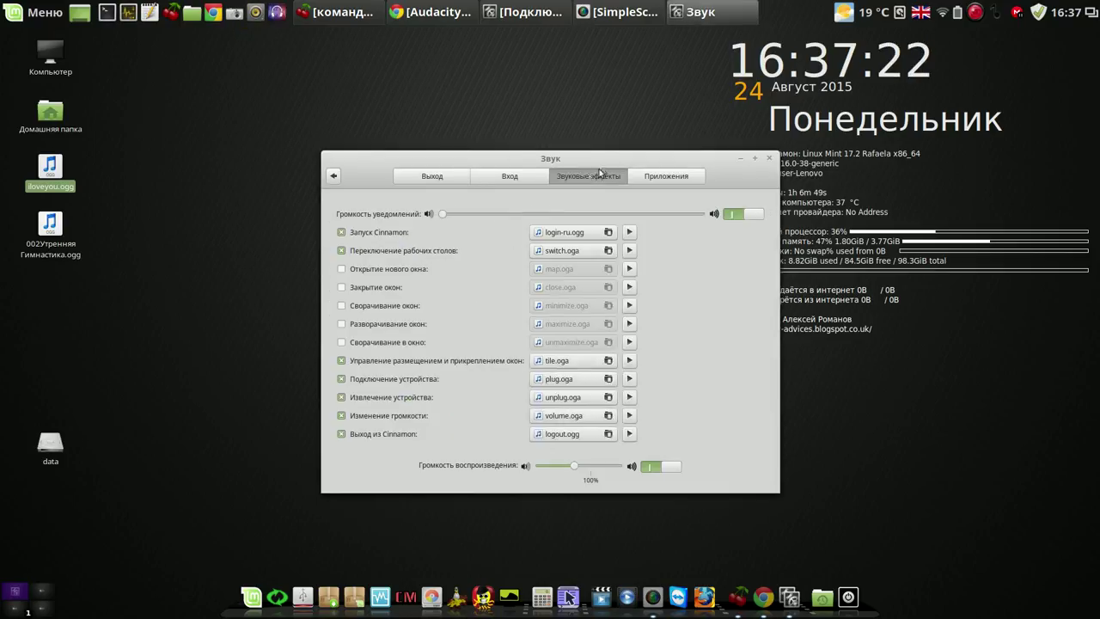
pyautogui.moveTo(530, 103); pyautogui.dragTo(516, 92)
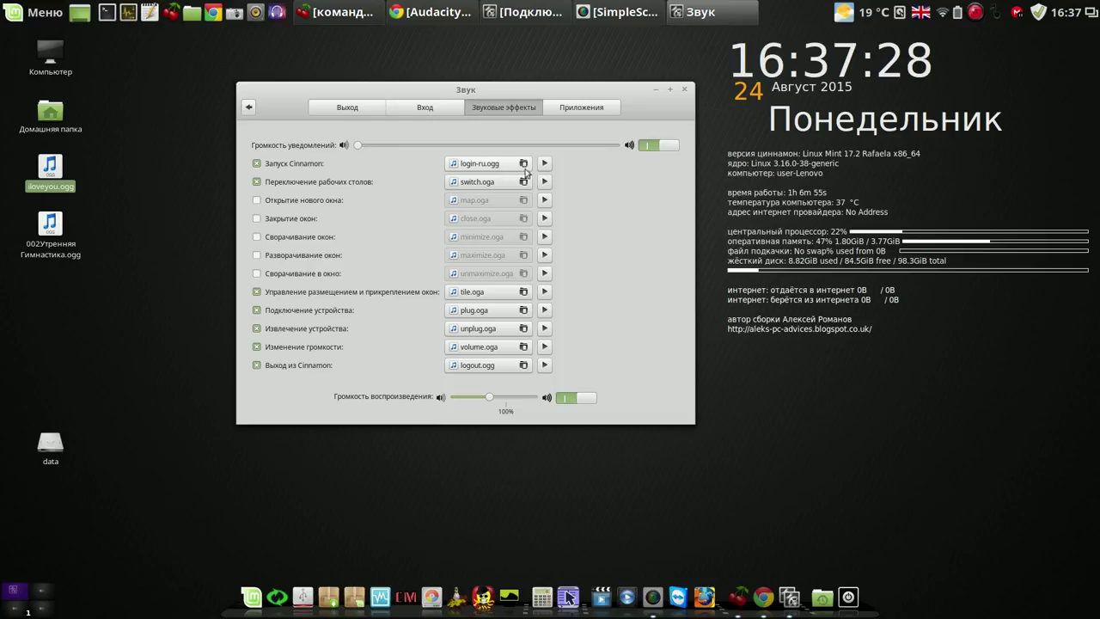
pyautogui.click(545, 165)
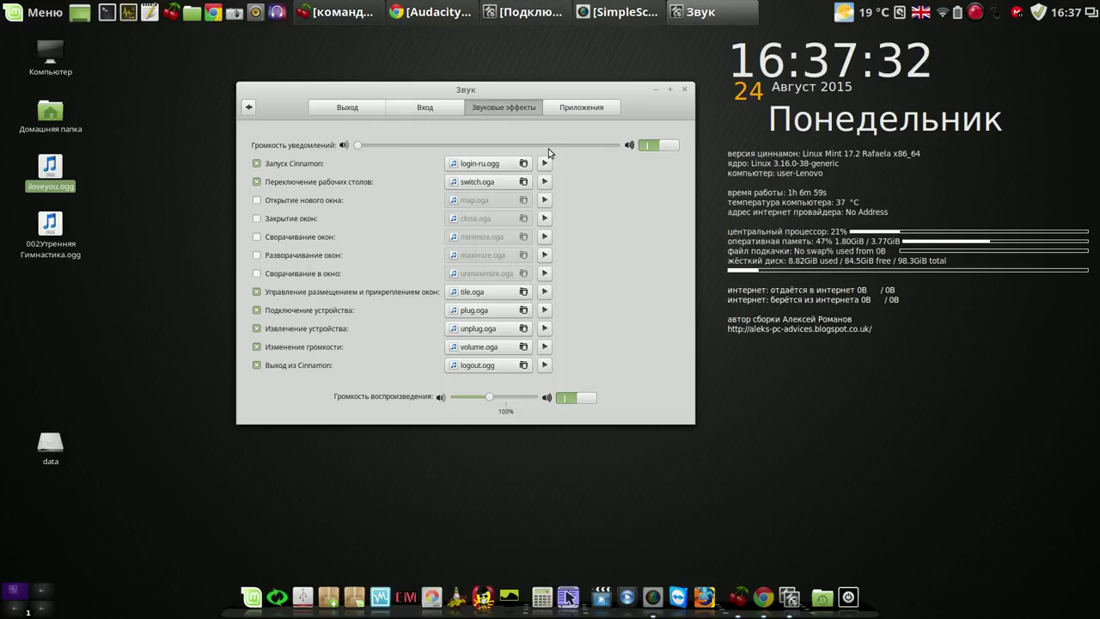
pyautogui.click(685, 90)
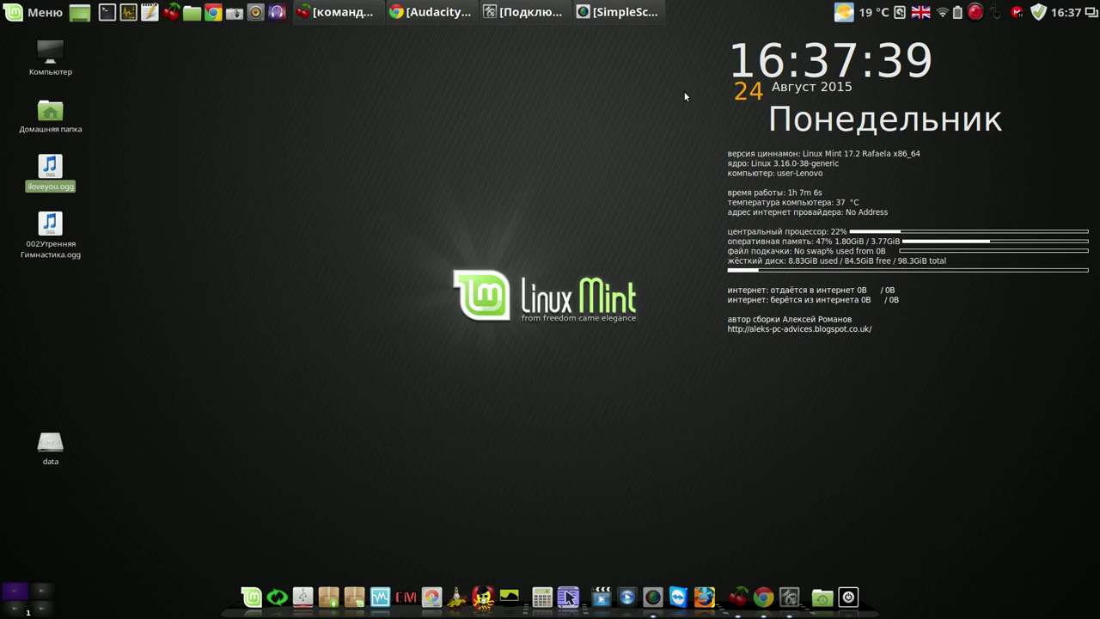
# Relaunch Krusader with root privileges from the Сервис menu, entering the account password.
pyautogui.click(569, 591)
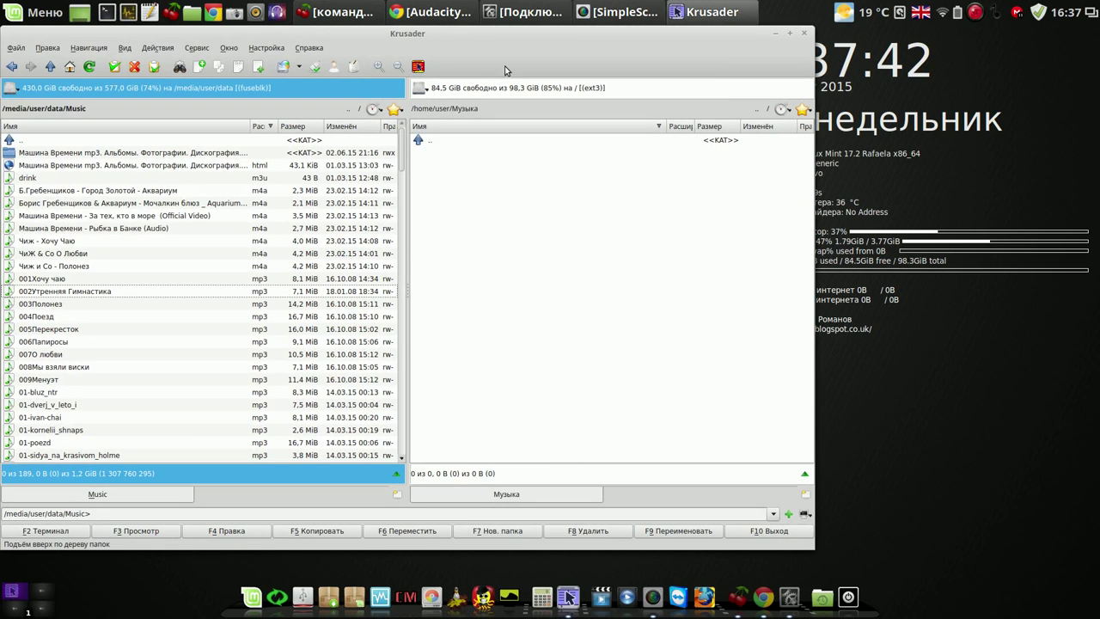
pyautogui.moveTo(543, 36); pyautogui.dragTo(642, 52)
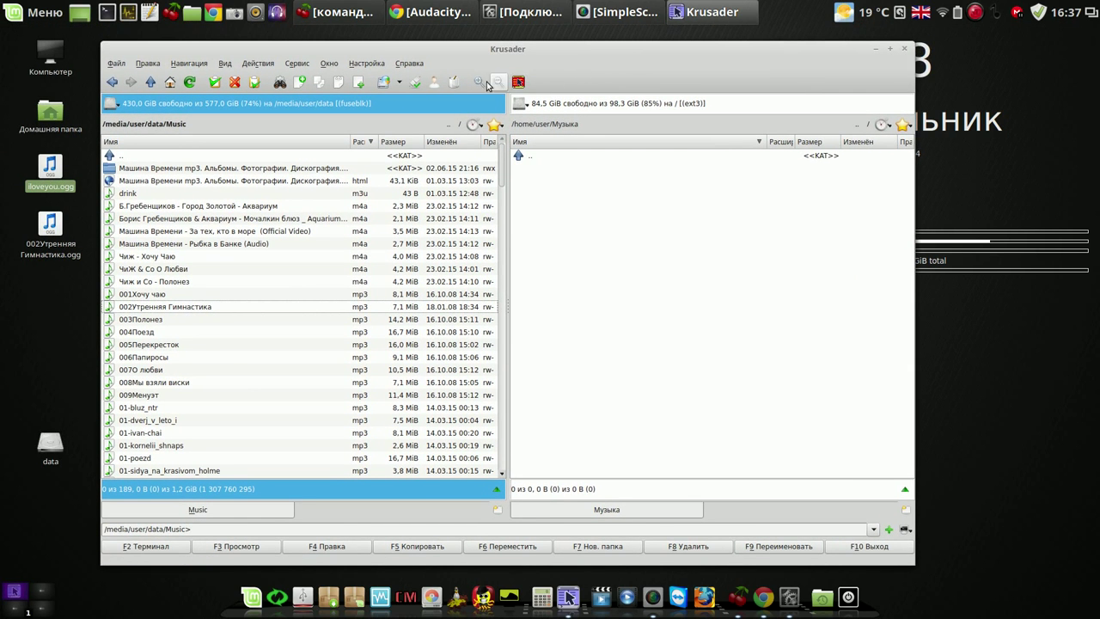
pyautogui.click(301, 66)
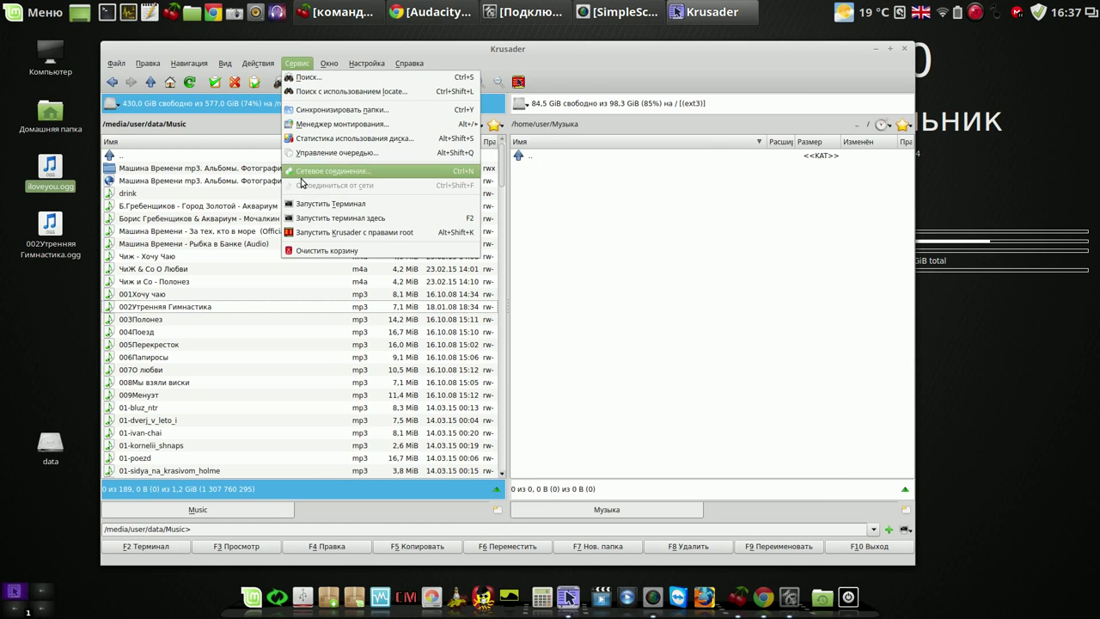
pyautogui.click(316, 233)
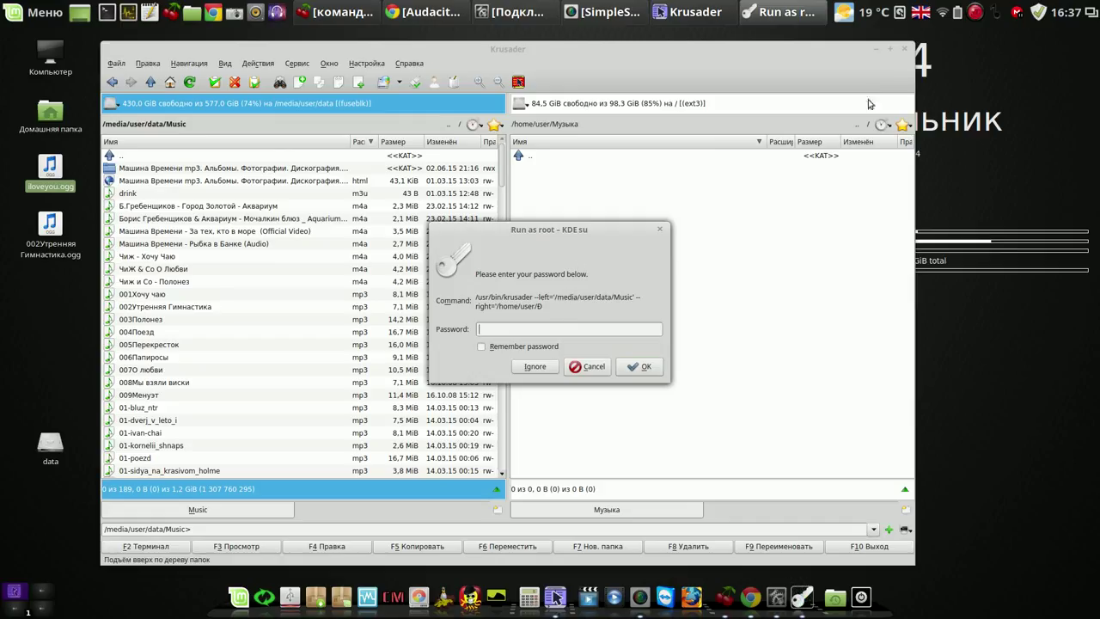
pyautogui.click(903, 51)
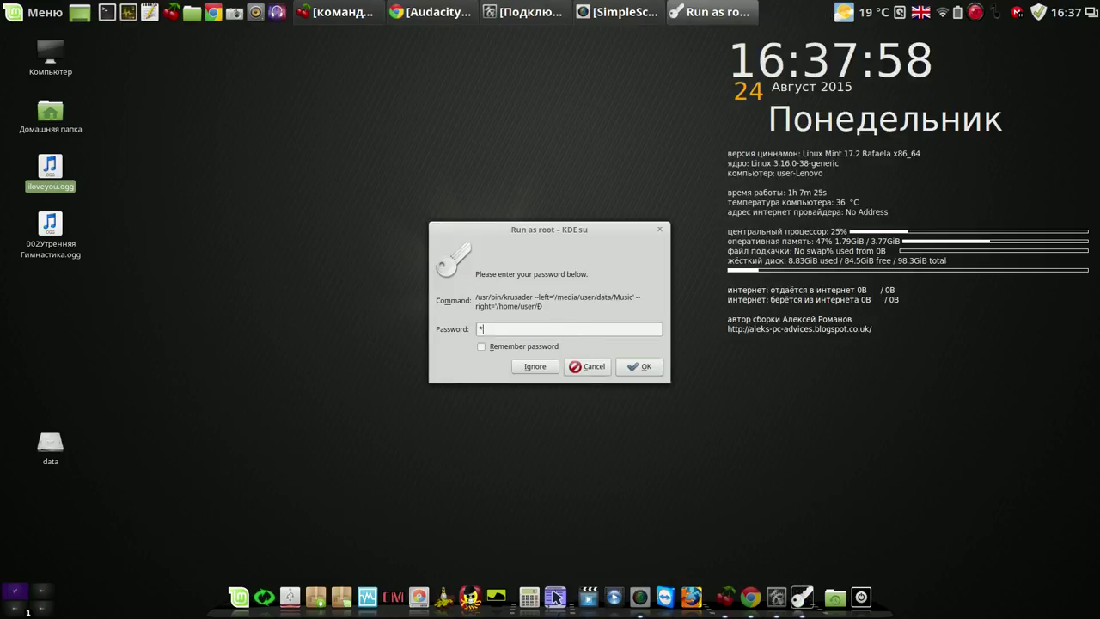
pyautogui.write('*')
pyautogui.press('Return')
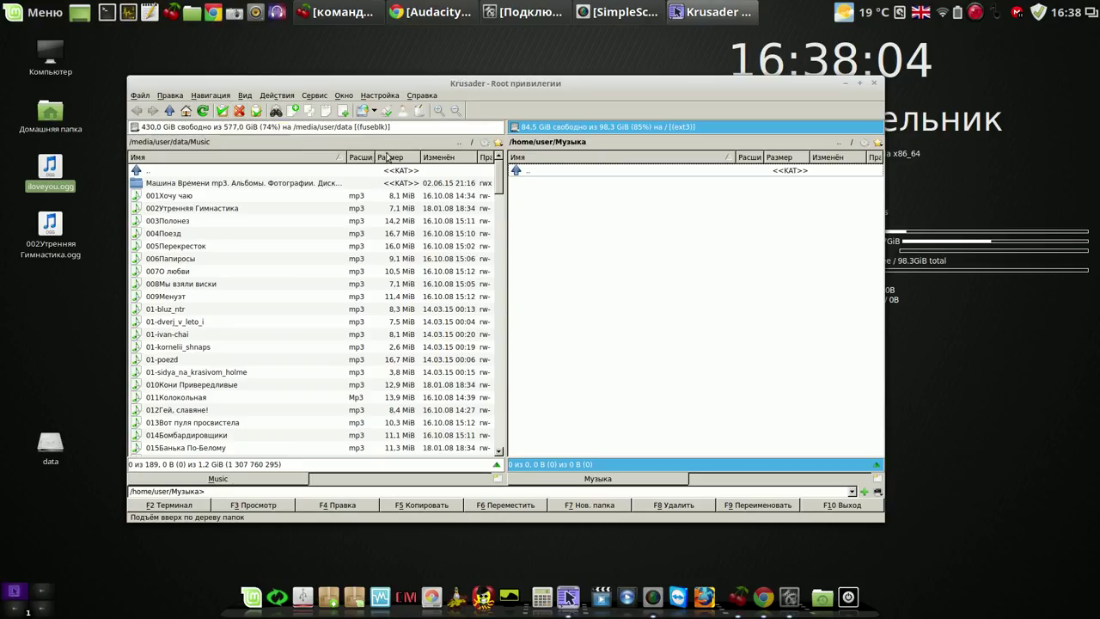
# Navigate the left panel from the root to /home/user/Рабочий стол.
pyautogui.click(470, 142)
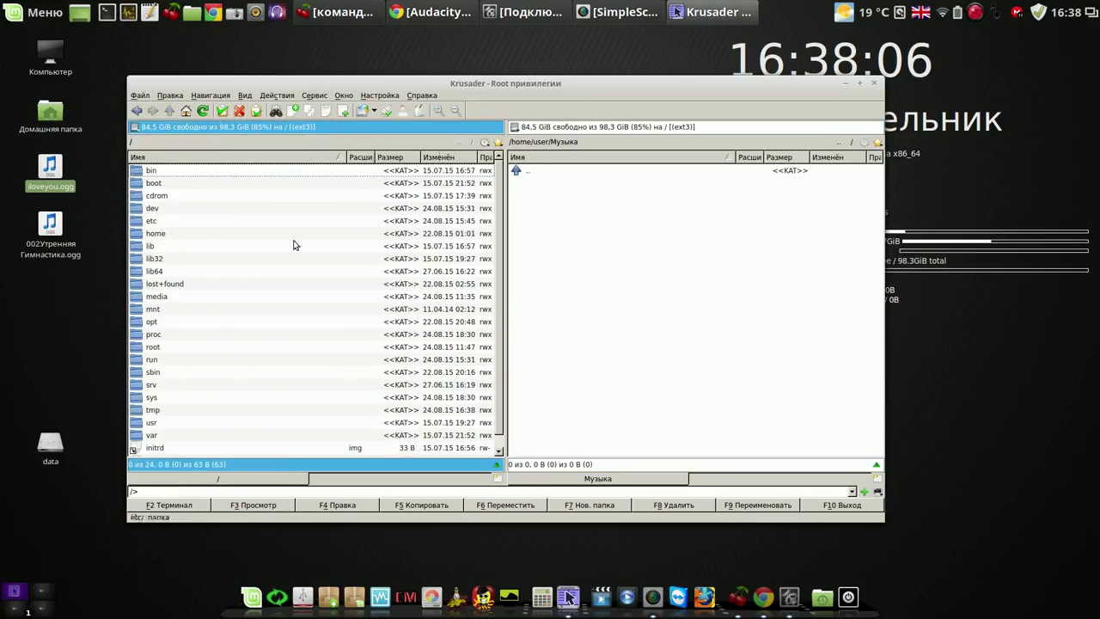
pyautogui.doubleClick(146, 233)
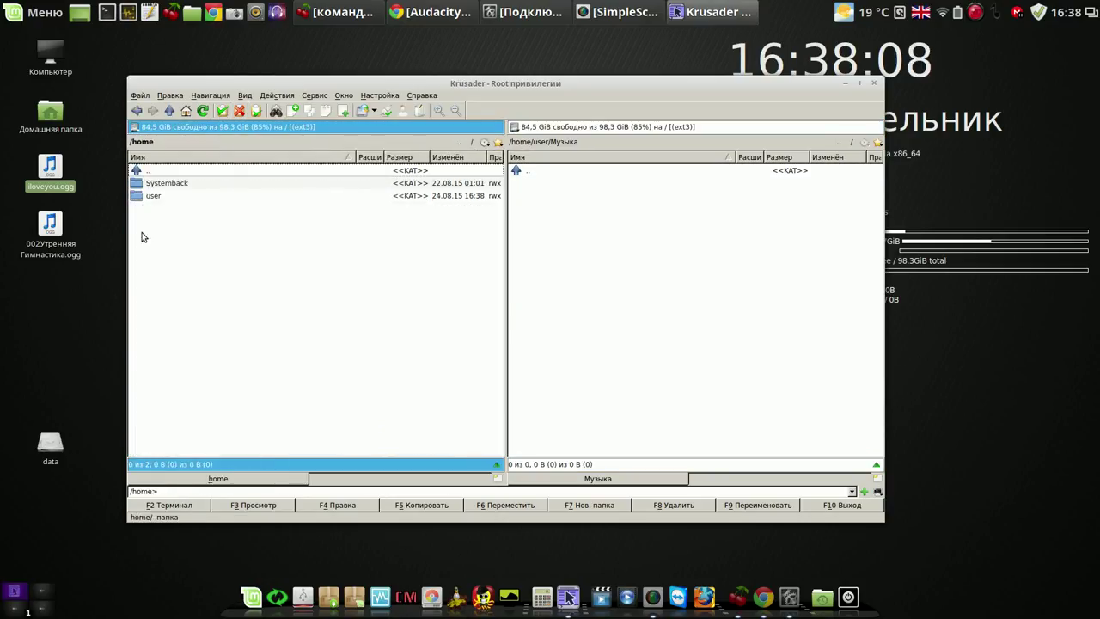
pyautogui.click(142, 196)
pyautogui.doubleClick(144, 196)
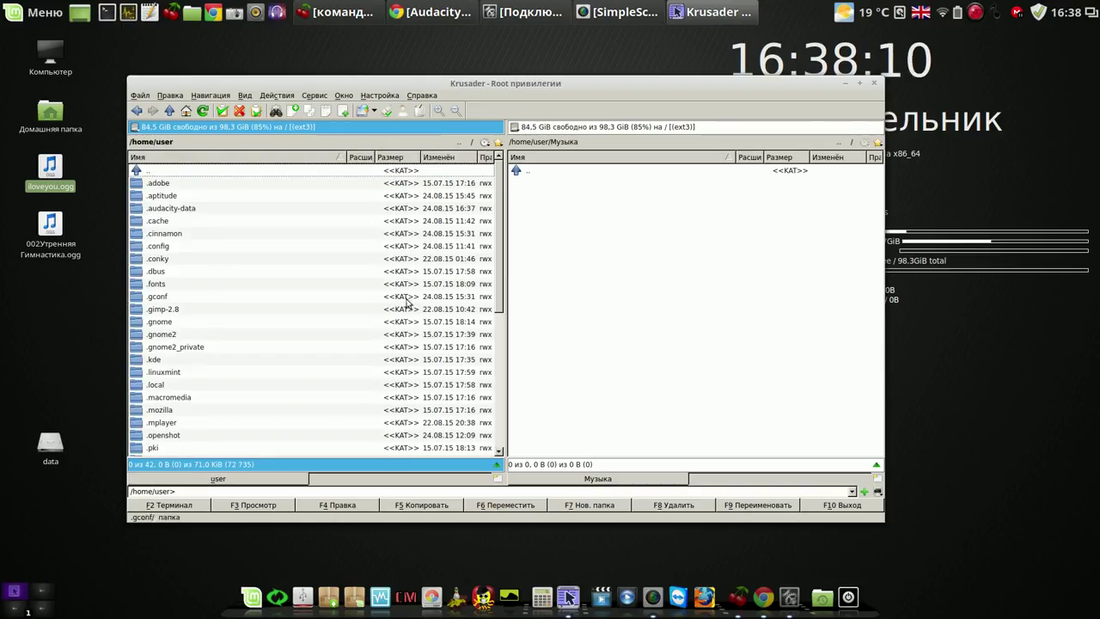
pyautogui.click(501, 385)
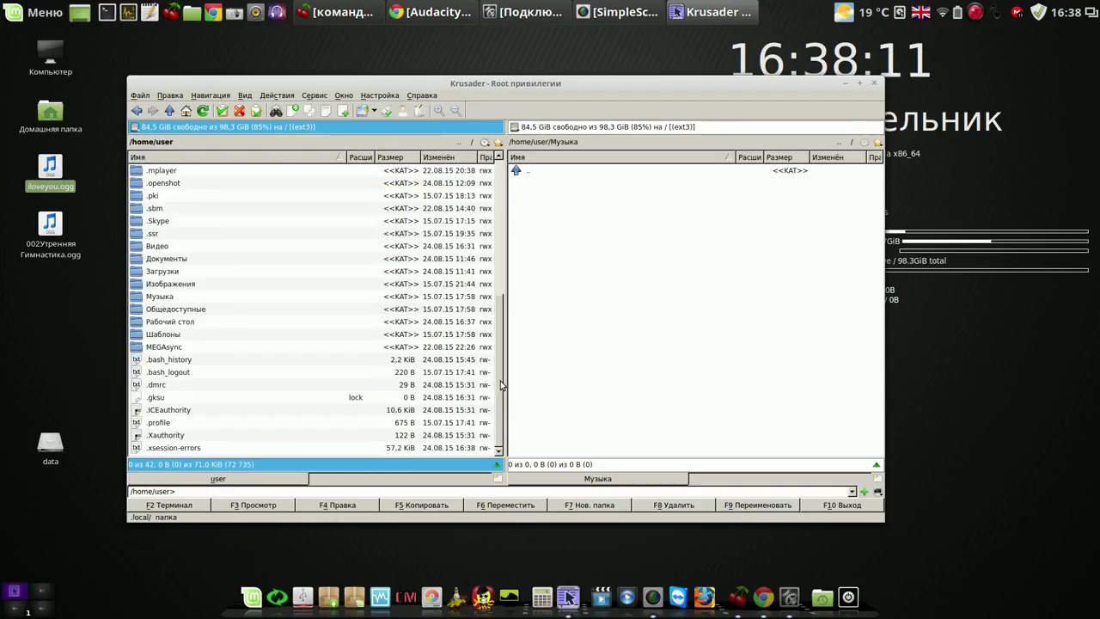
pyautogui.doubleClick(165, 324)
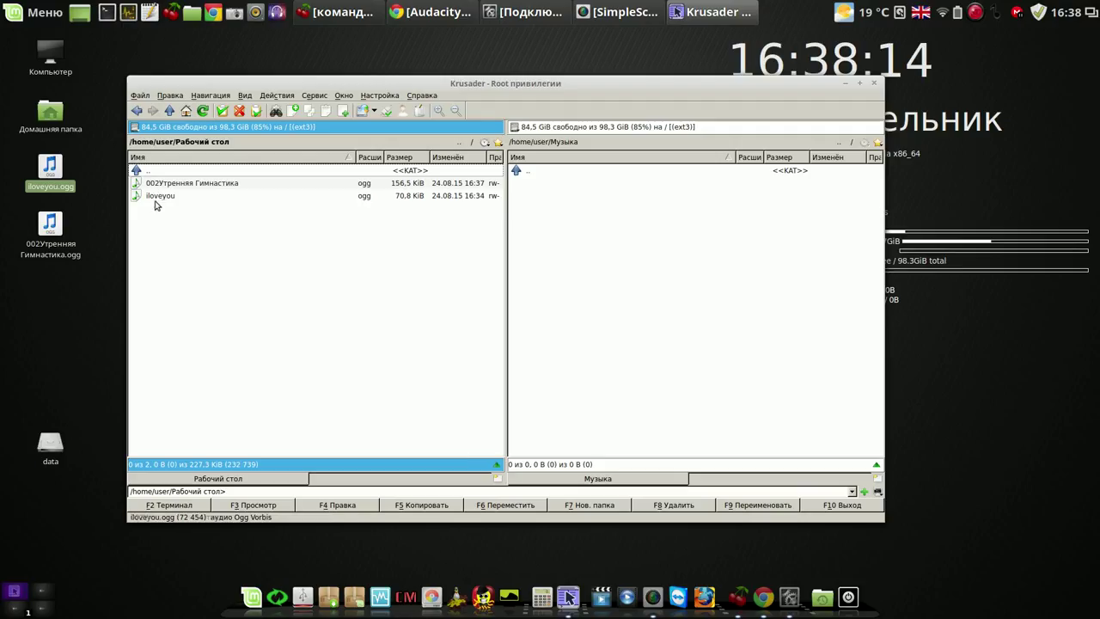
# In the right panel, go from the filesystem root into /usr/share.
pyautogui.click(613, 210)
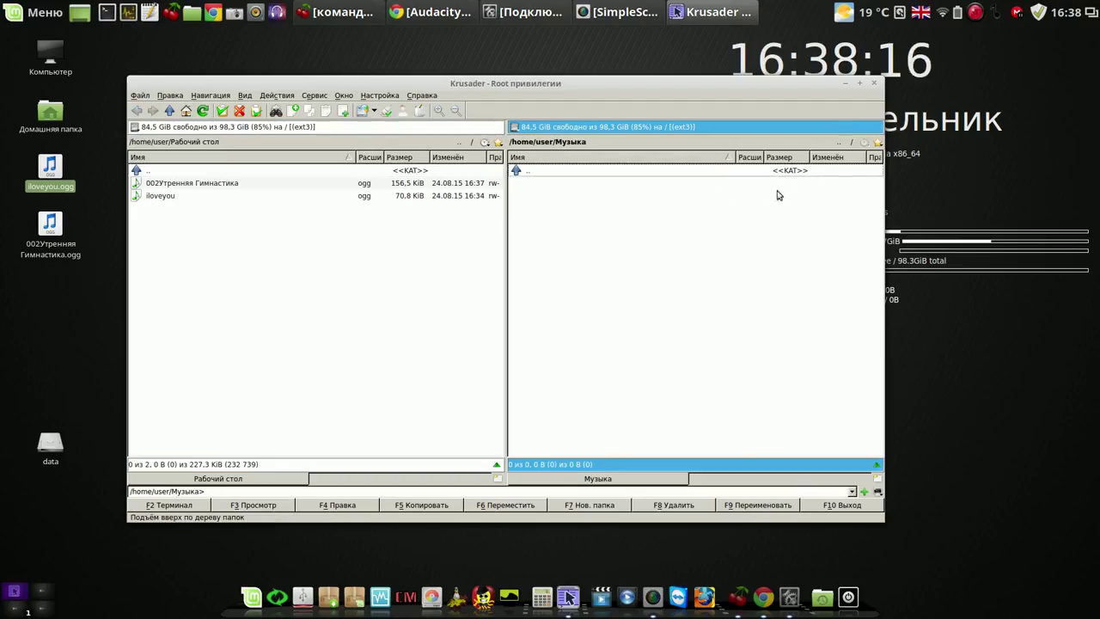
pyautogui.click(850, 144)
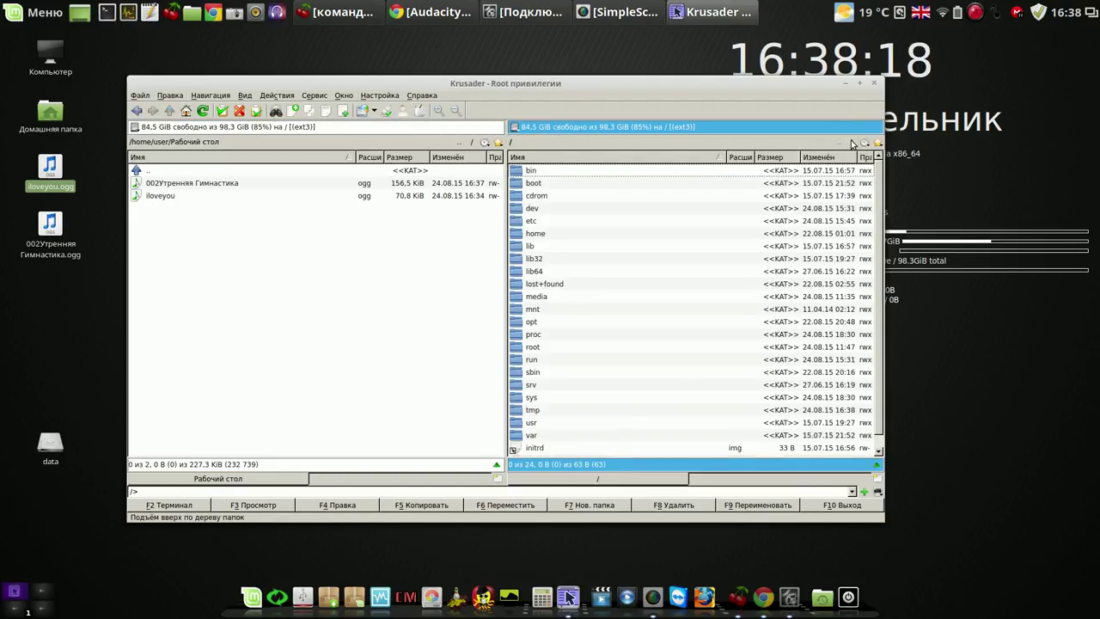
pyautogui.click(518, 423)
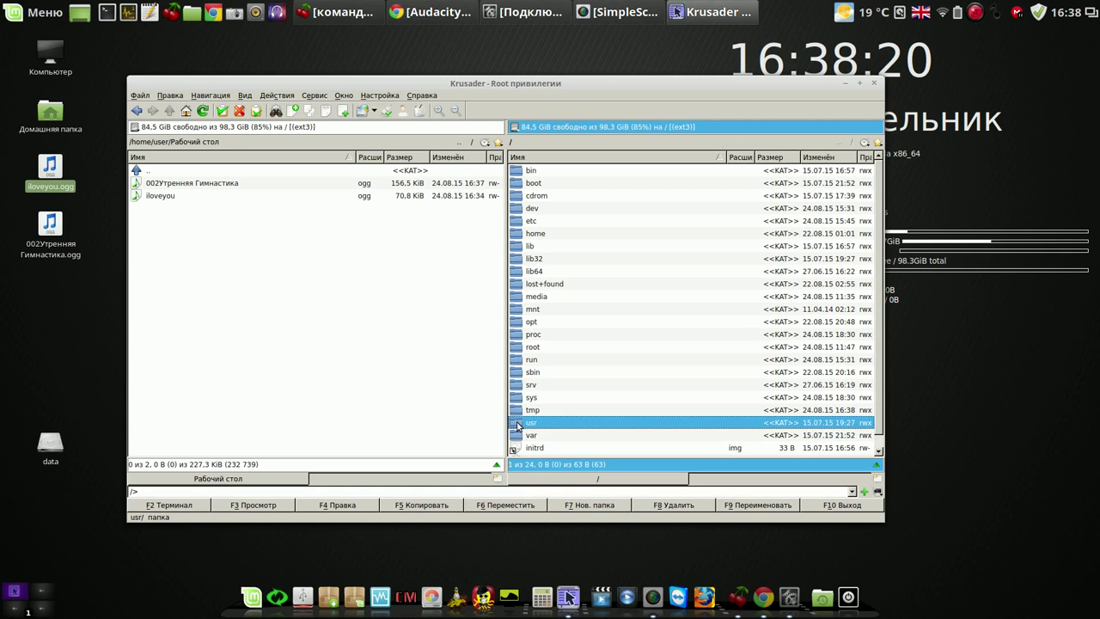
pyautogui.doubleClick(518, 423)
pyautogui.click(519, 289)
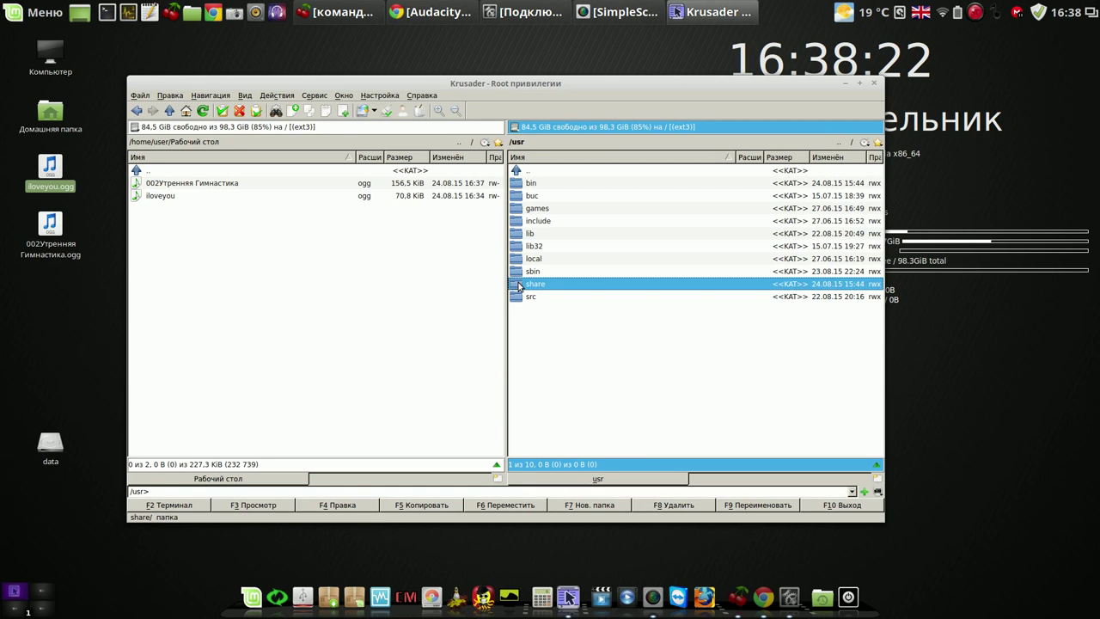
pyautogui.doubleClick(519, 290)
# Open mint-artwork-cinnamon/sounds and select the login-ru sound file.
pyautogui.moveTo(879, 171); pyautogui.dragTo(903, 344)
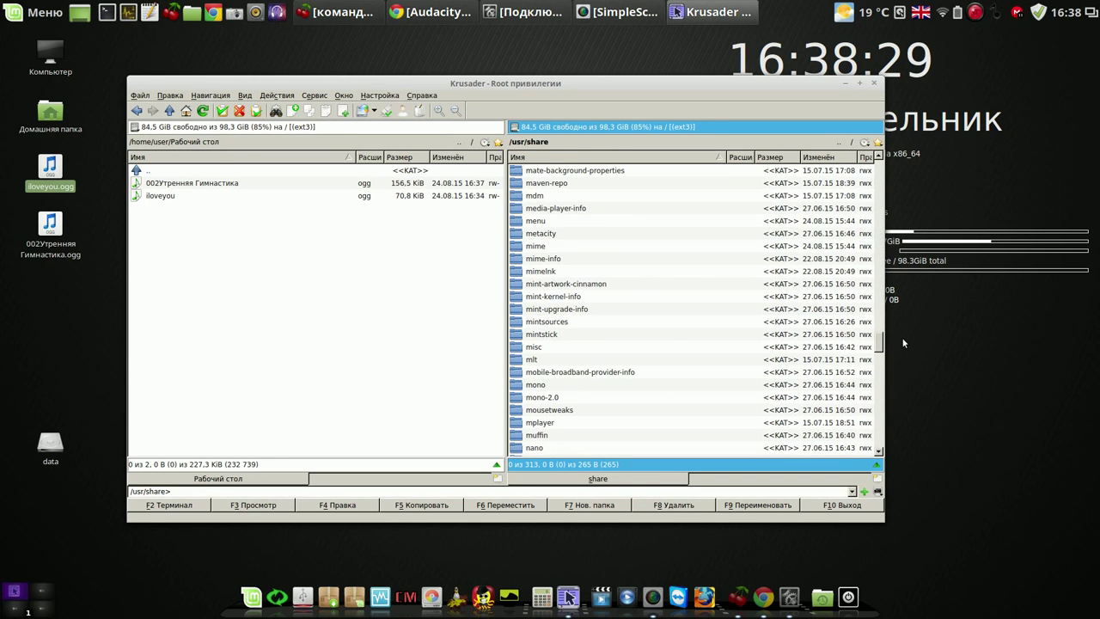
pyautogui.click(592, 286)
pyautogui.doubleClick(554, 291)
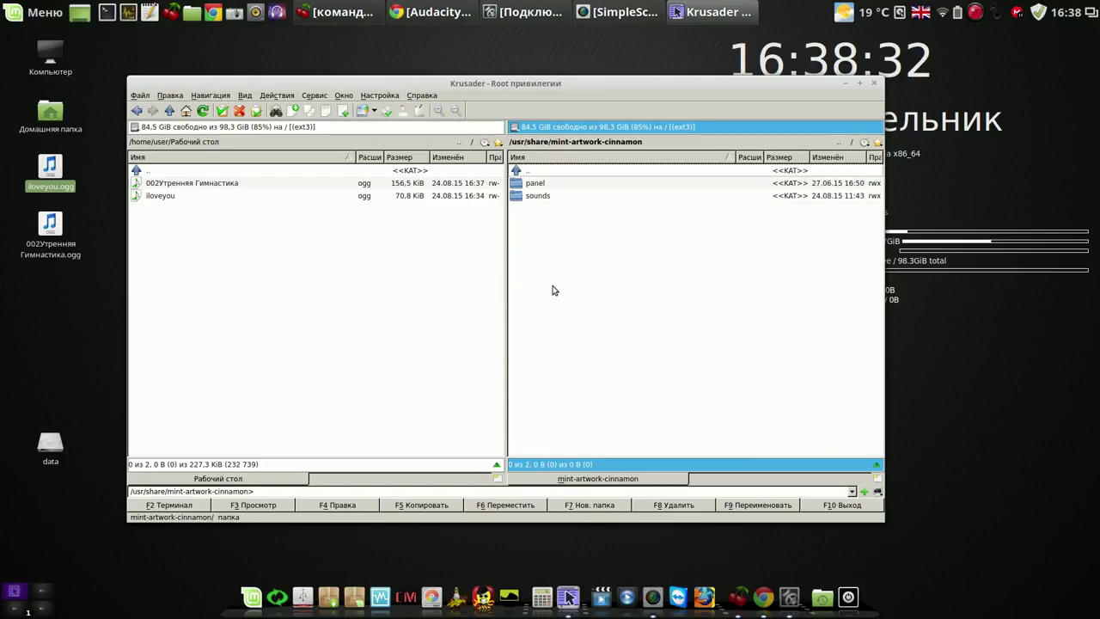
pyautogui.click(519, 197)
pyautogui.doubleClick(519, 197)
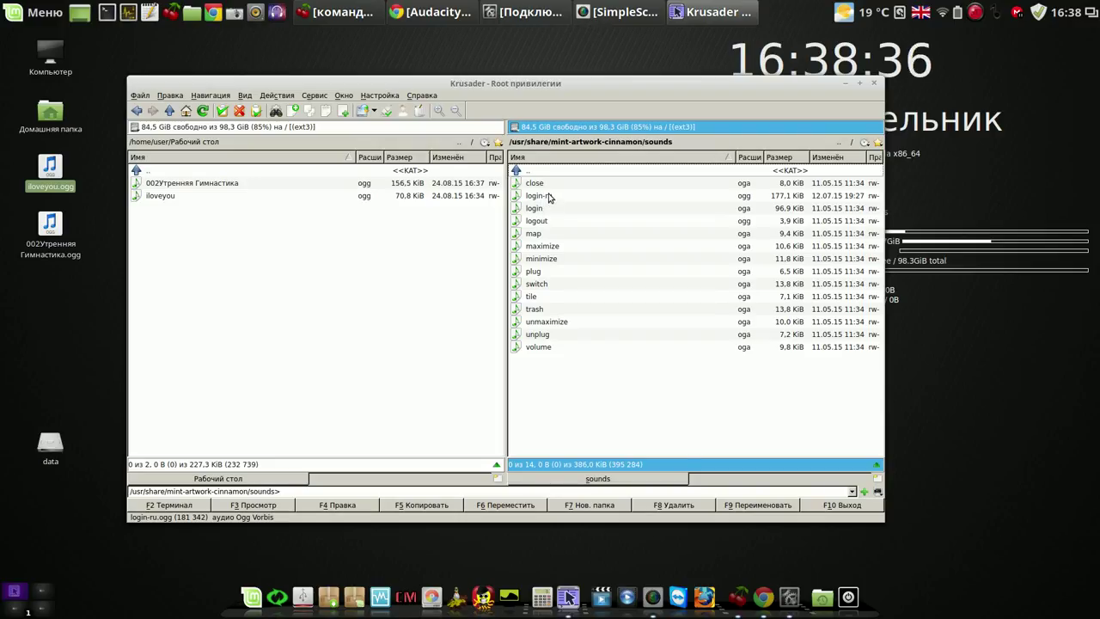
pyautogui.click(608, 197)
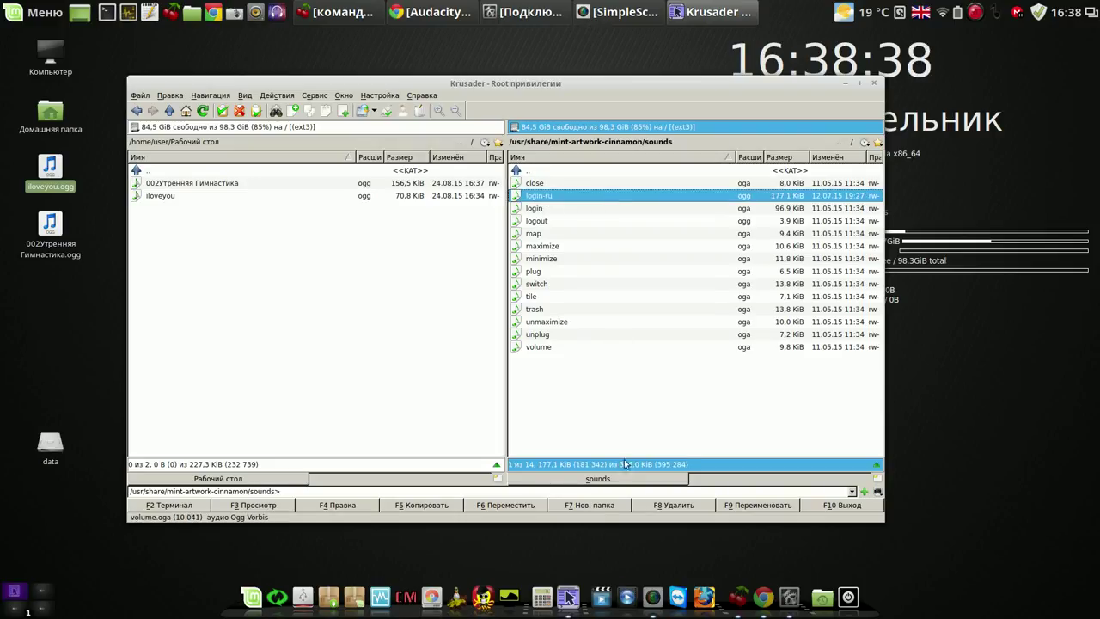
# Create a new folder named 'own' in the sounds directory and open it.
pyautogui.click(599, 509)
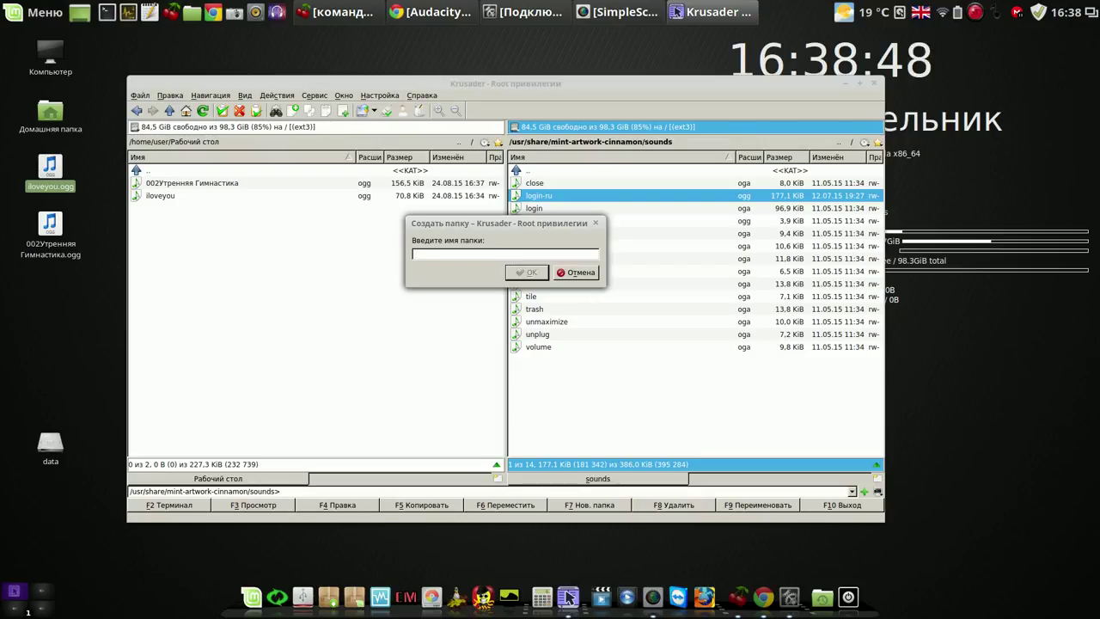
pyautogui.write('wn')
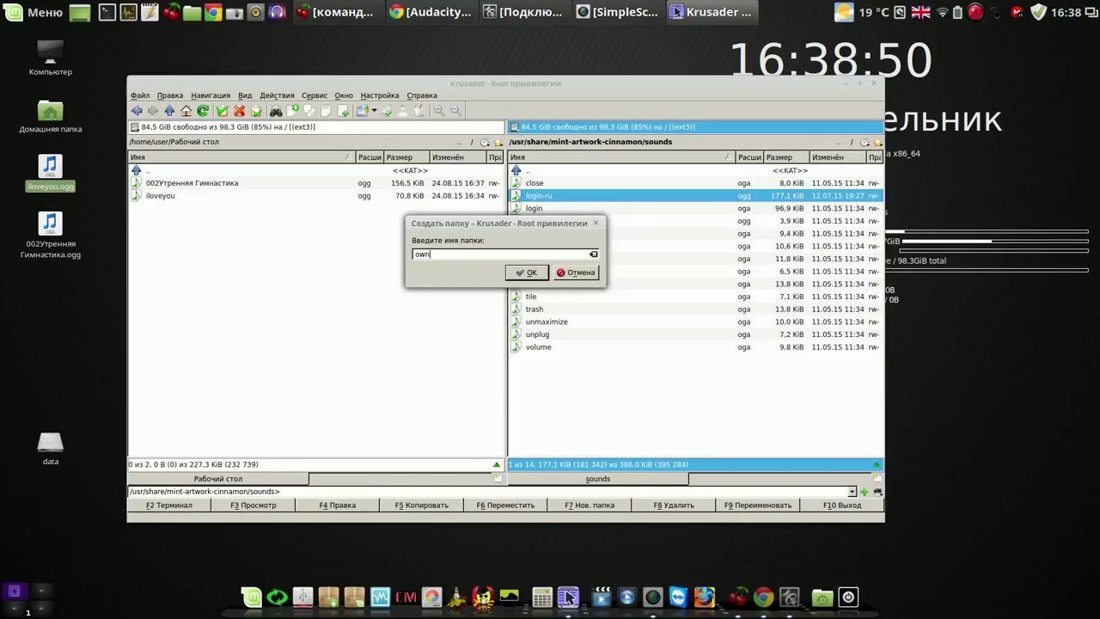
pyautogui.press('Return')
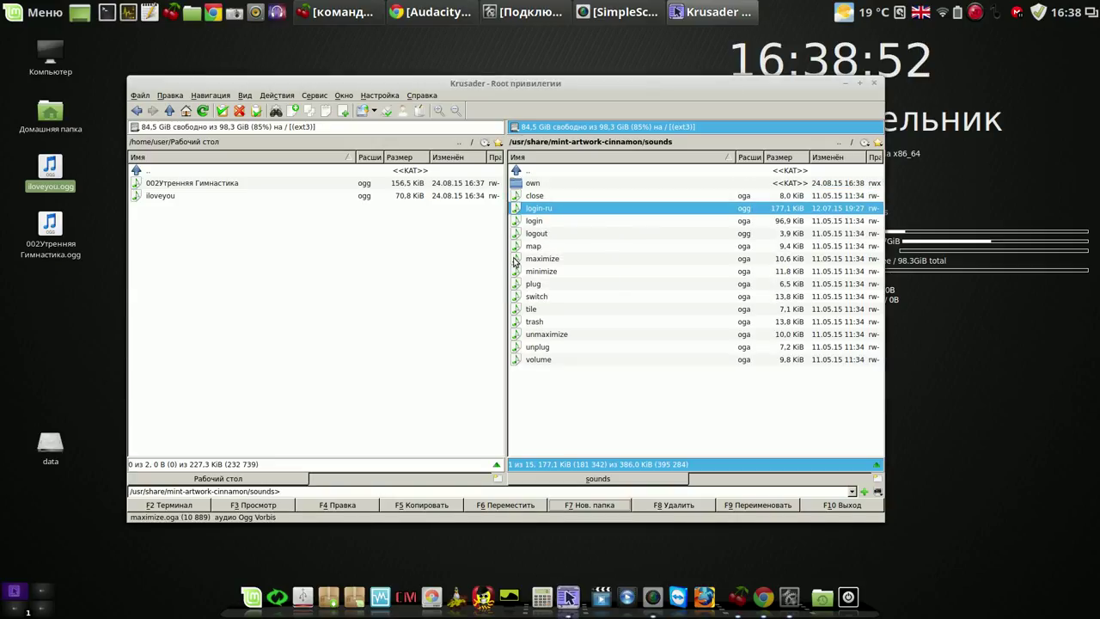
pyautogui.press('Up')
pyautogui.press('Up')
pyautogui.press('Return')
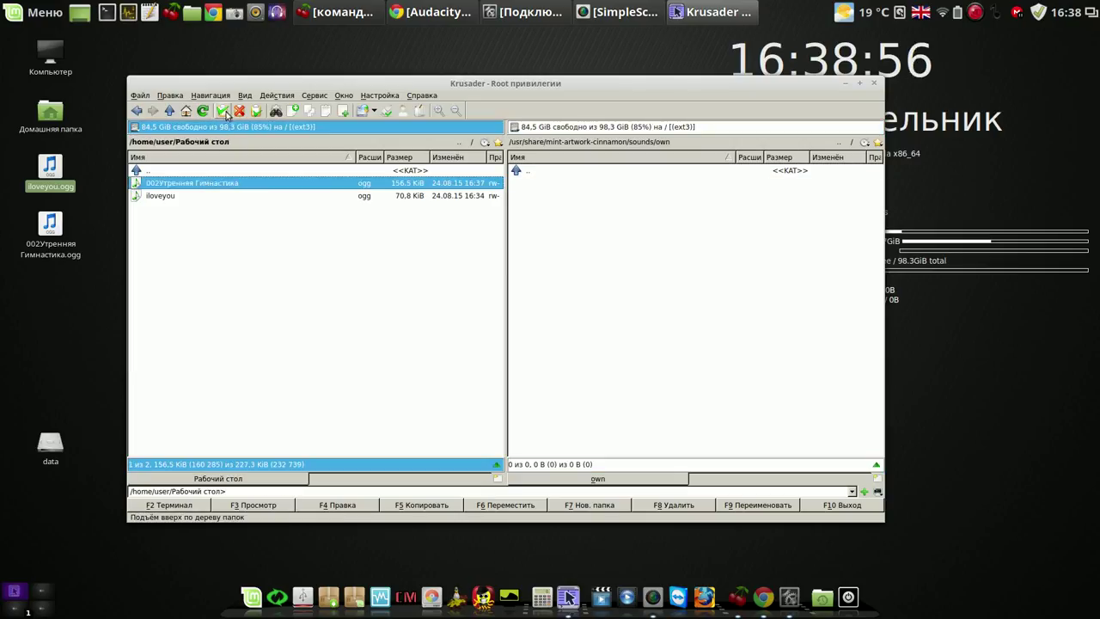
# Copy both desktop ogg songs into own and select the two copied files.
pyautogui.keyDown('shift'); pyautogui.click(215, 196); pyautogui.keyUp('shift')
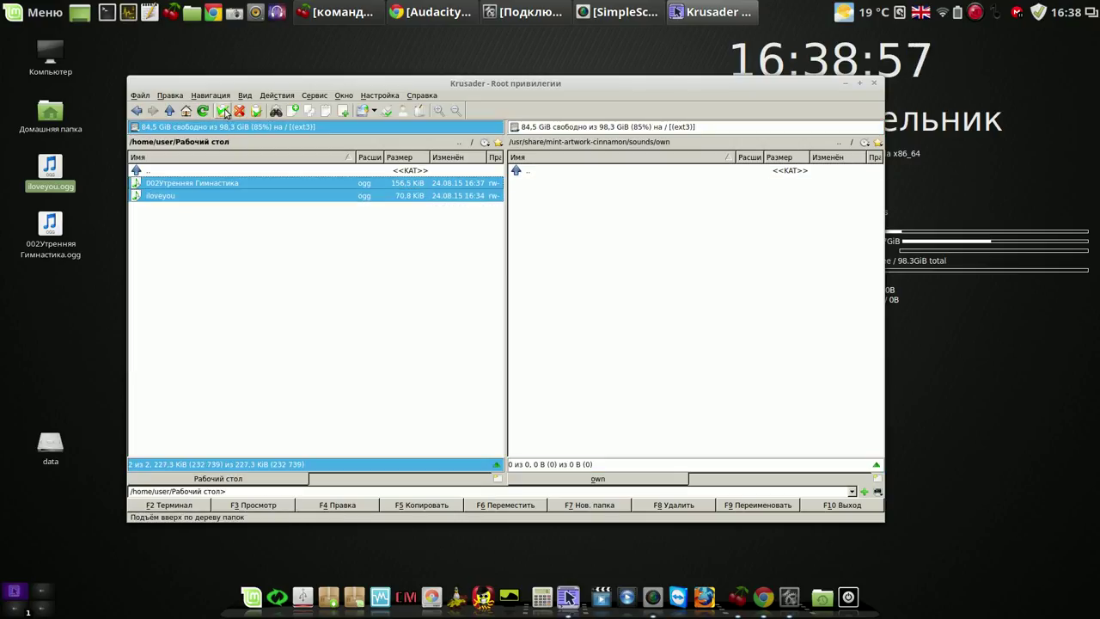
pyautogui.click(418, 506)
pyautogui.click(482, 279)
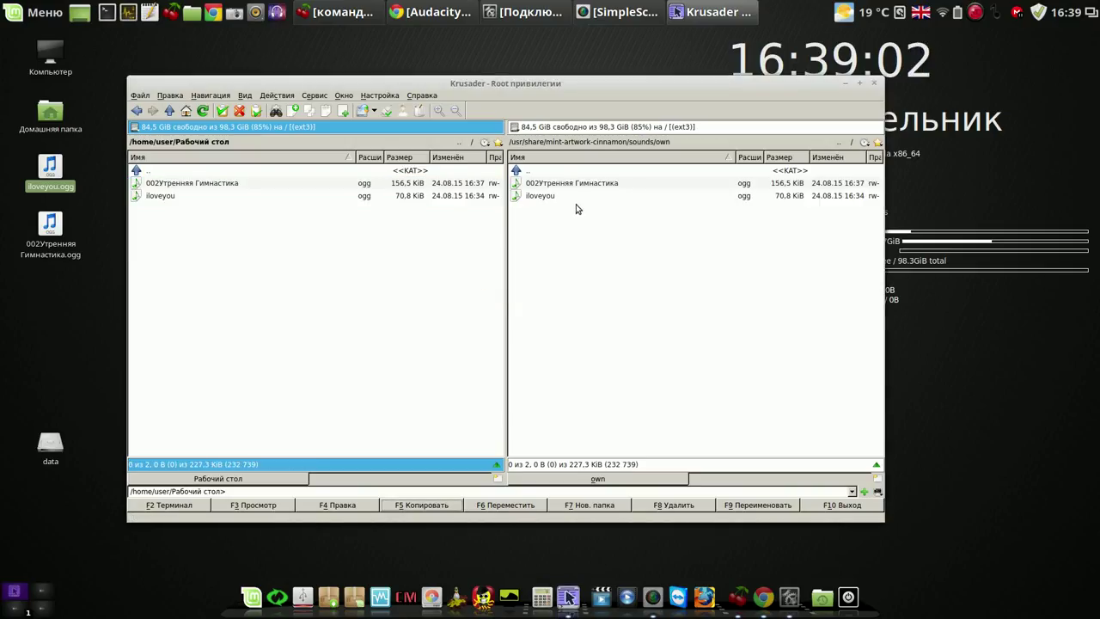
pyautogui.click(563, 184)
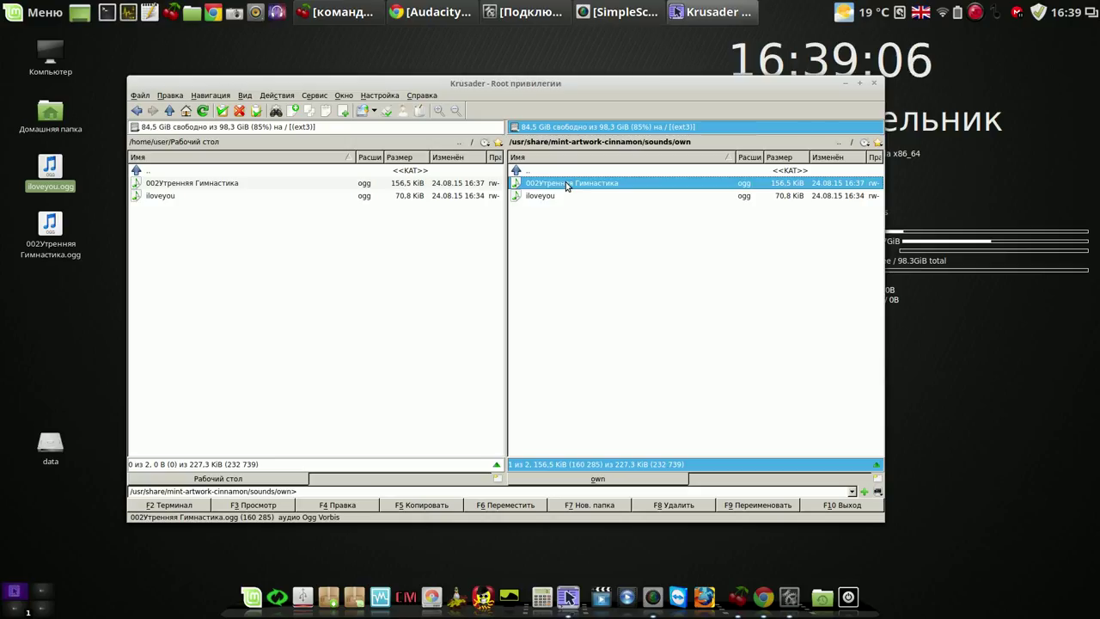
pyautogui.hotkey('ctrl', 'a')
# Review the two copied songs' permissions in Properties, then bring up the Звук settings.
pyautogui.rightClick(565, 183)
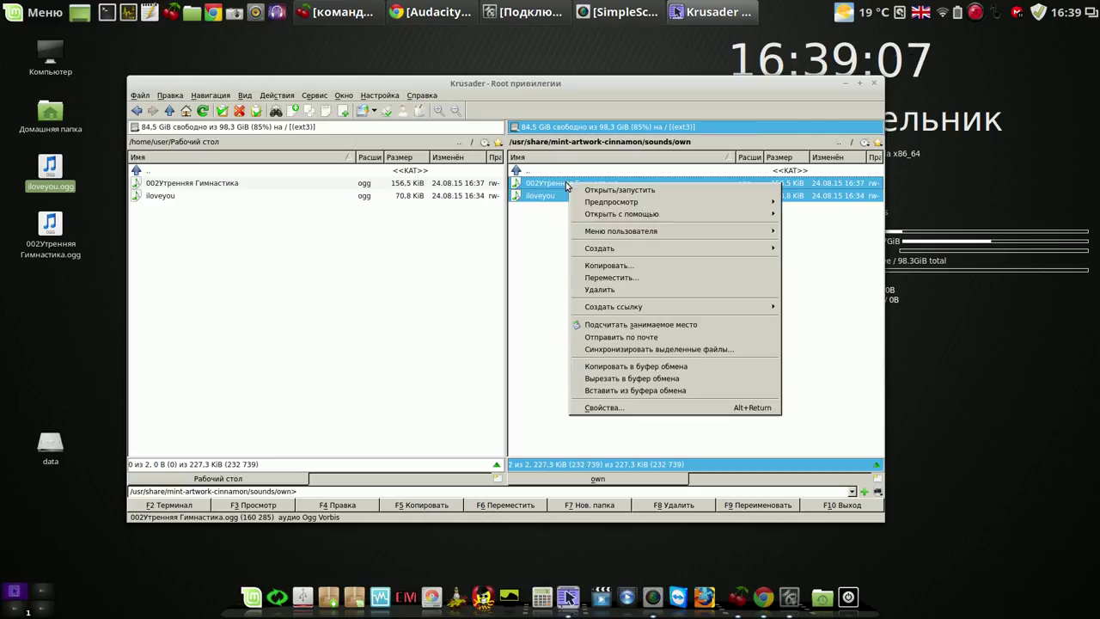
pyautogui.click(629, 407)
pyautogui.click(503, 187)
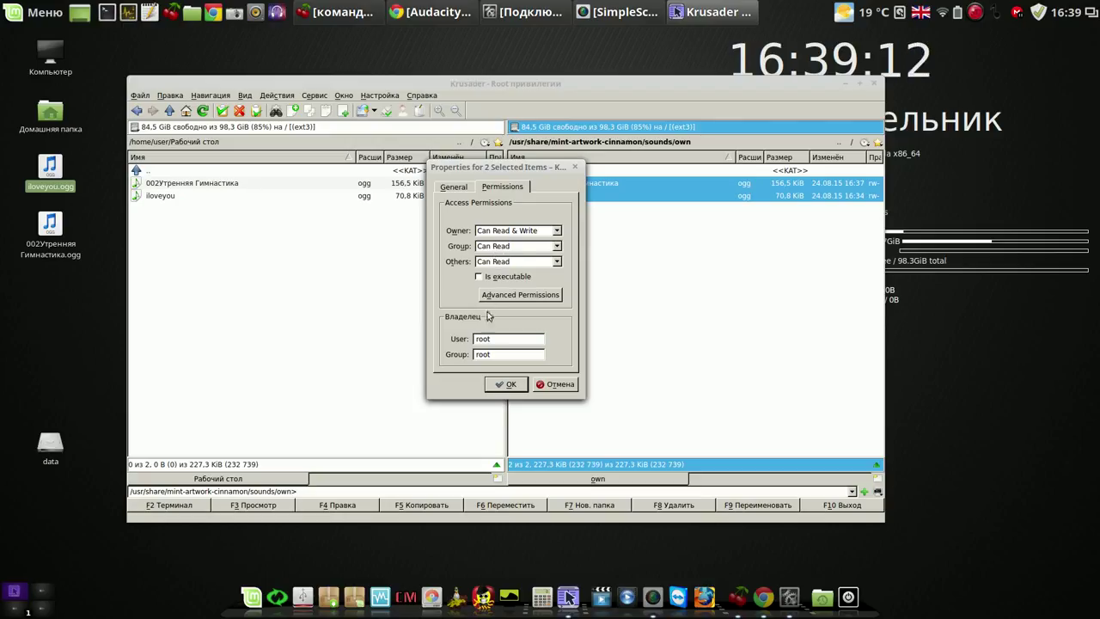
pyautogui.click(507, 384)
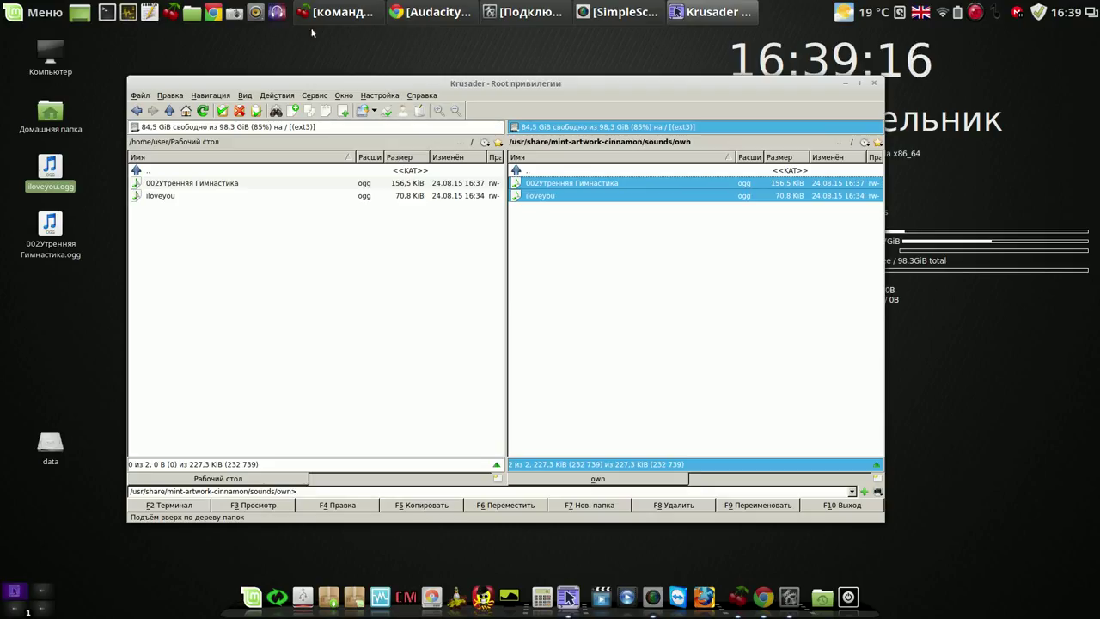
pyautogui.click(254, 13)
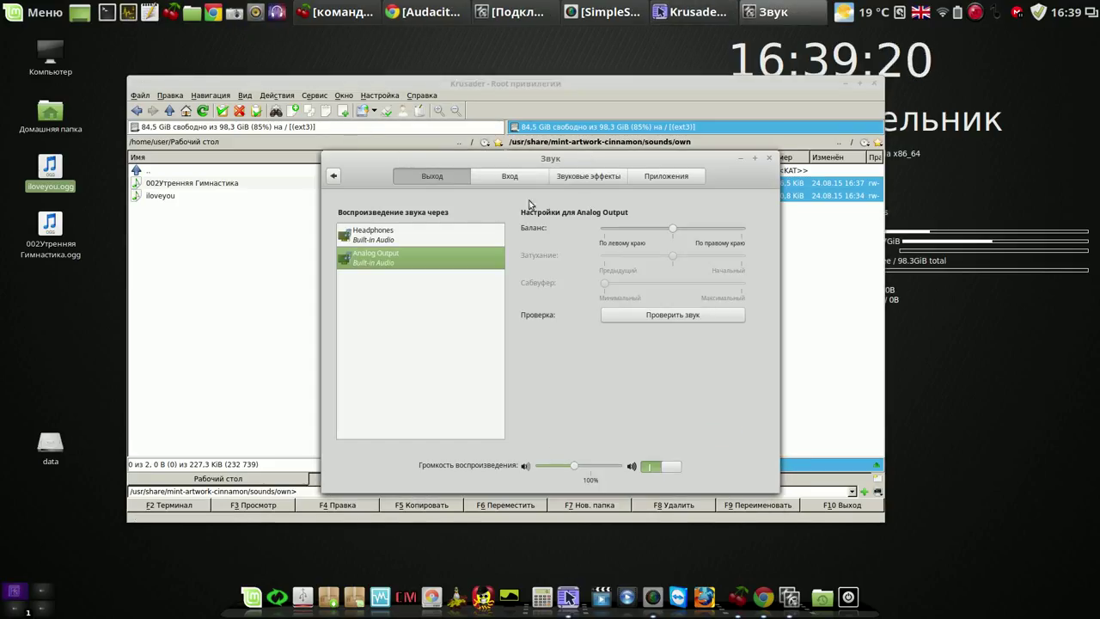
# Set 002Утренняя Гимнастика.ogg from own as the Запуск Cinnamon sound and preview it.
pyautogui.click(586, 176)
pyautogui.click(608, 232)
pyautogui.click(498, 287)
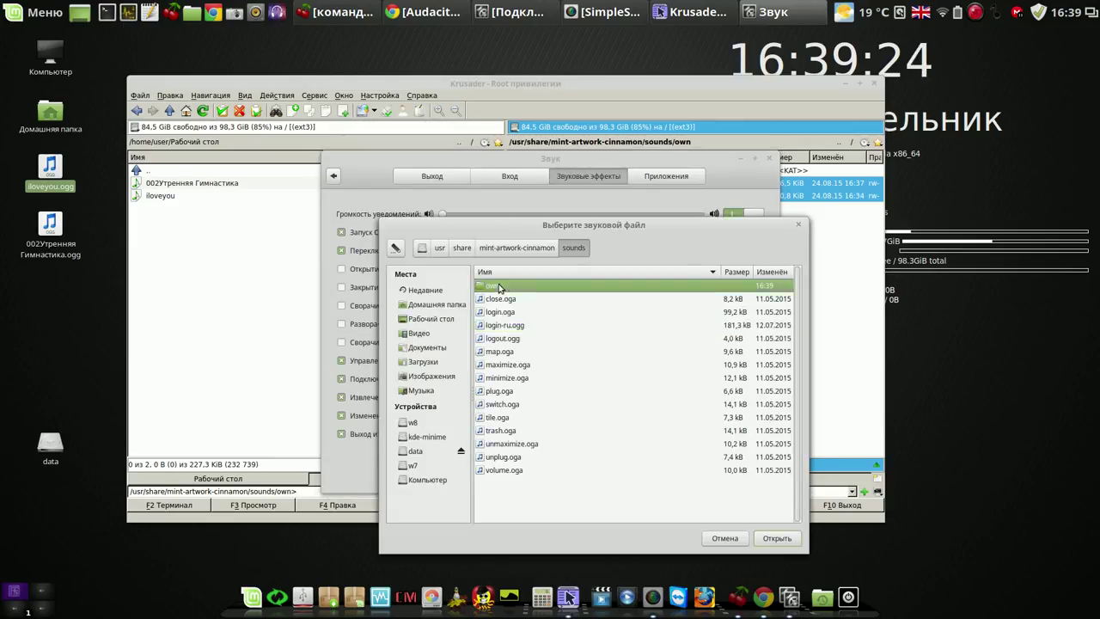
pyautogui.doubleClick(498, 287)
pyautogui.doubleClick(499, 287)
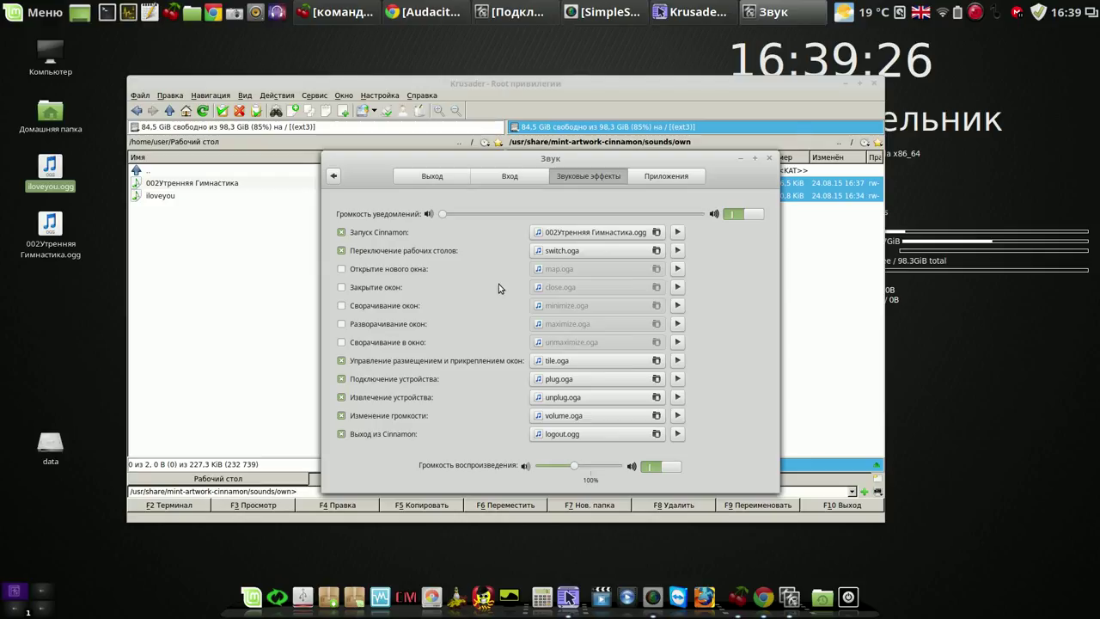
pyautogui.click(677, 233)
# Switch the startup sound to iloveyou.ogg and preview it.
pyautogui.click(656, 232)
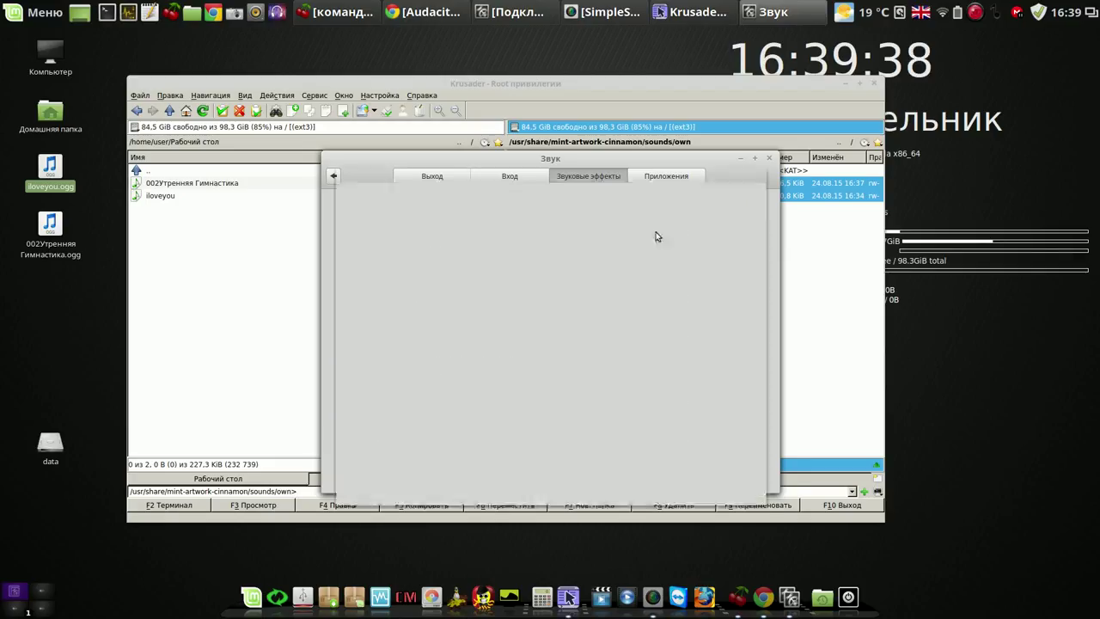
pyautogui.doubleClick(469, 251)
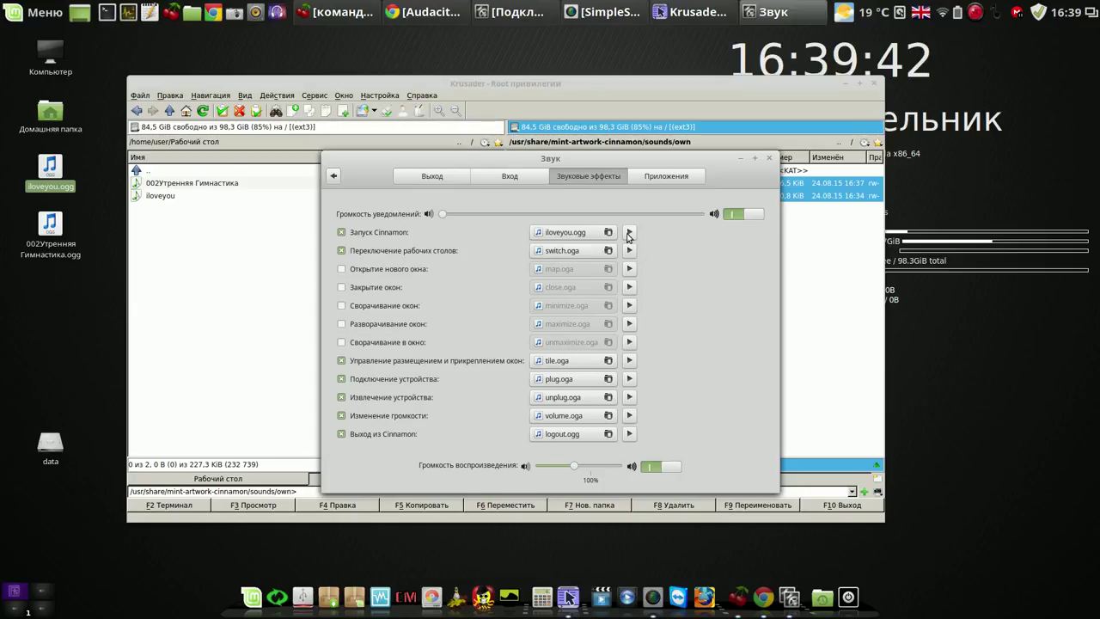
pyautogui.click(629, 233)
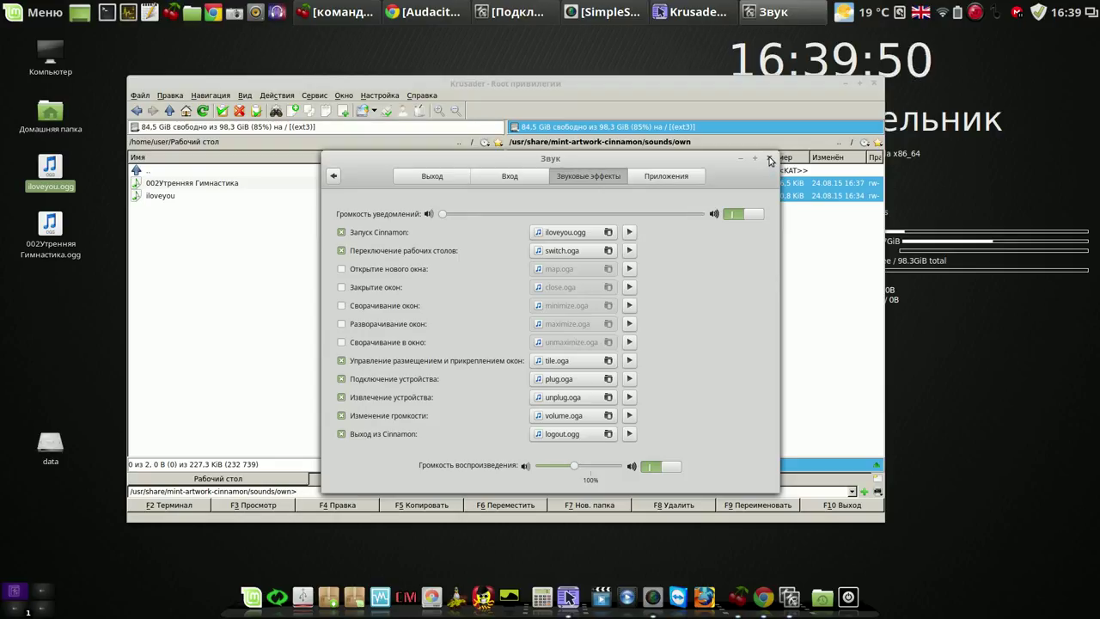
# Restore login-ru.ogg from the sounds folder as the startup sound and close Звук.
pyautogui.click(608, 232)
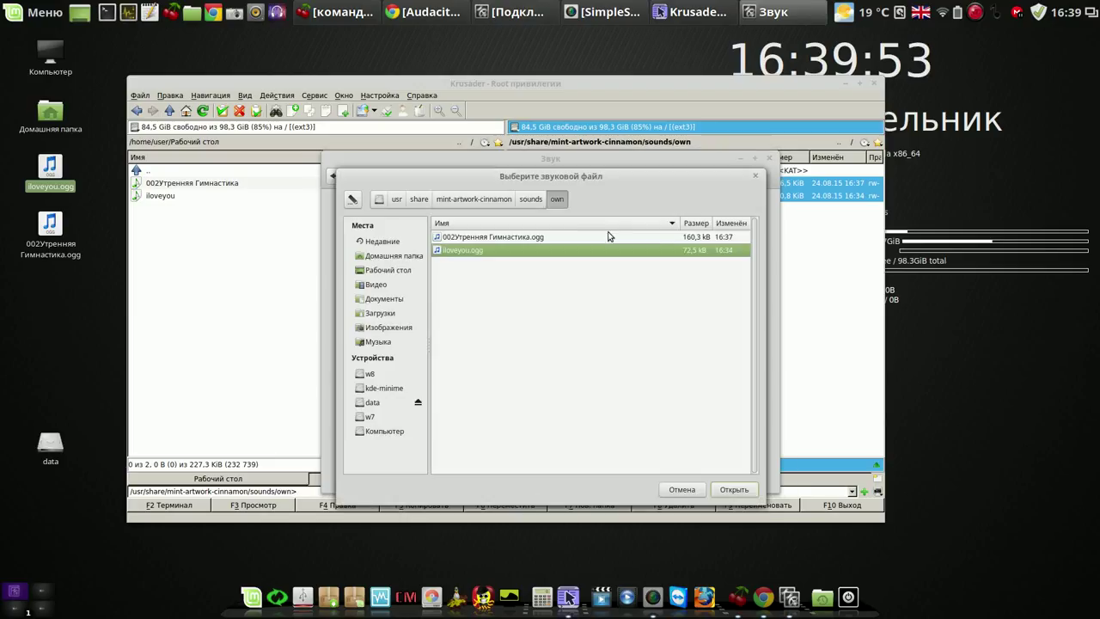
pyautogui.click(531, 199)
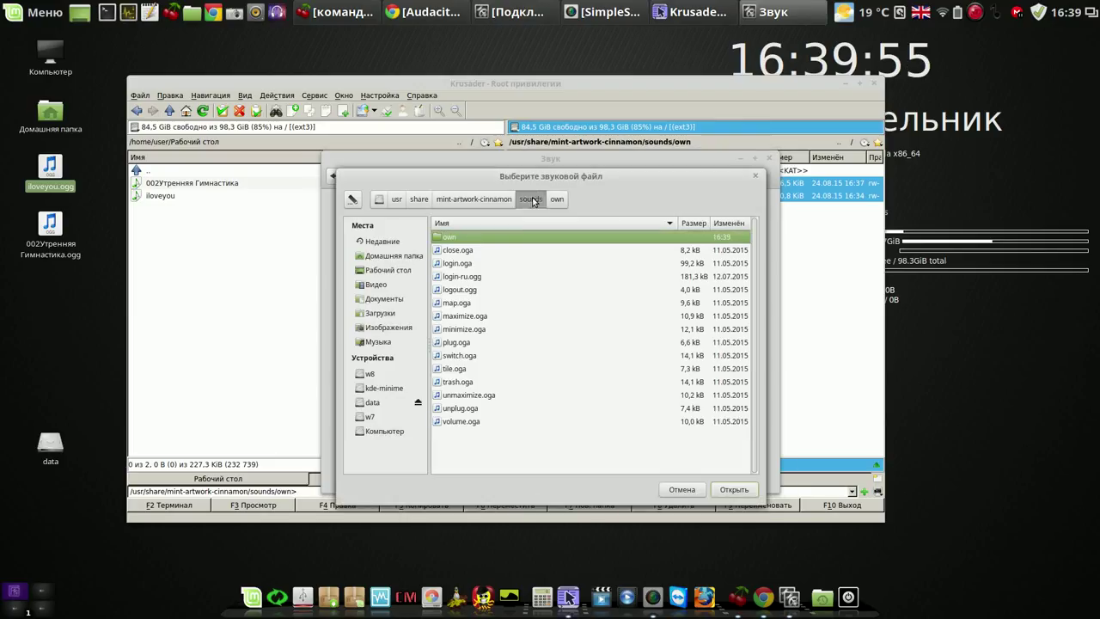
pyautogui.click(479, 278)
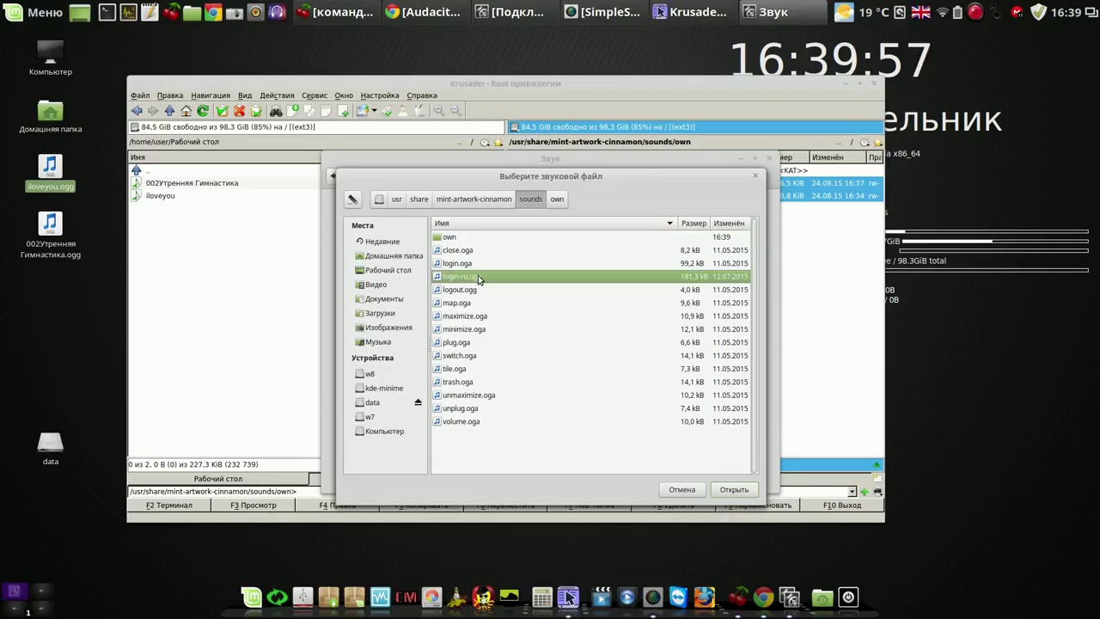
pyautogui.click(715, 488)
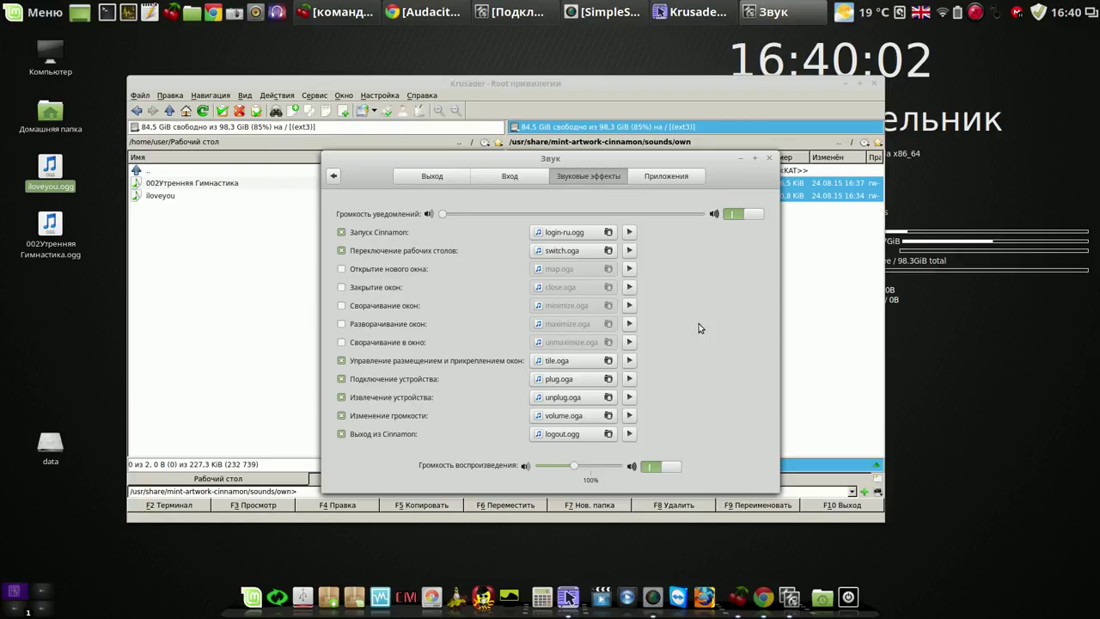
pyautogui.click(768, 159)
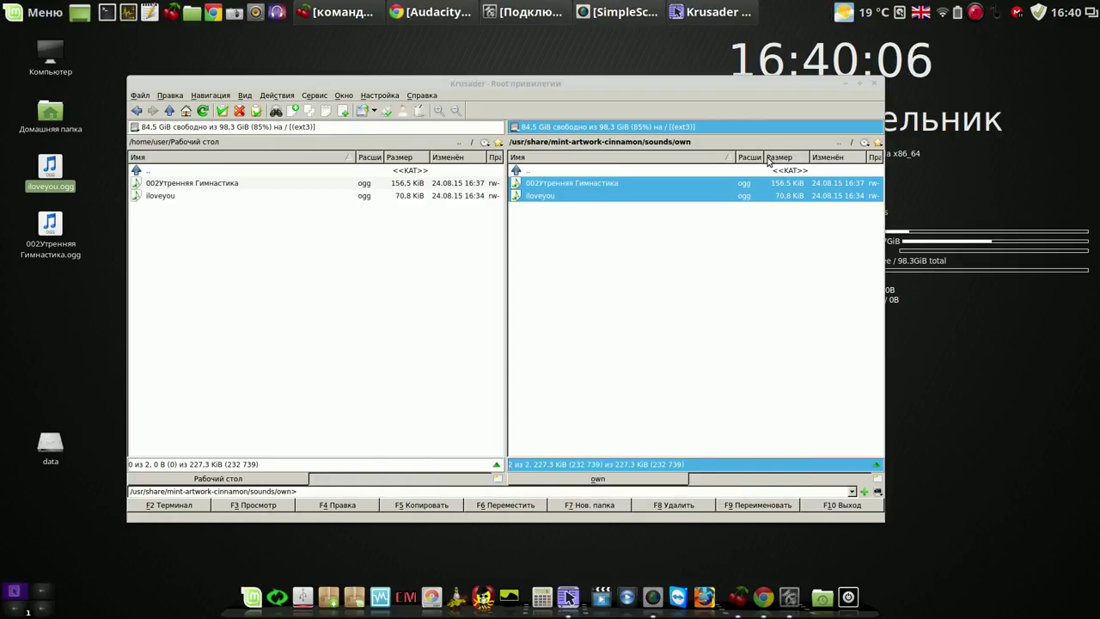
# Bring the Krusader window to the front and move it up and to the left.
pyautogui.click(620, 82)
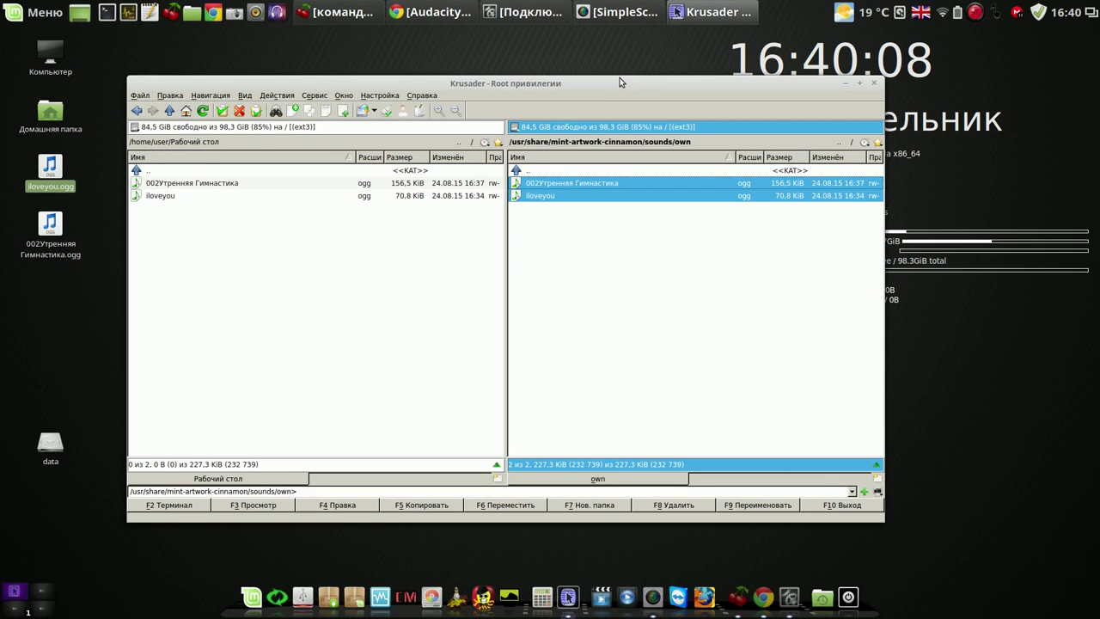
pyautogui.moveTo(620, 81); pyautogui.dragTo(581, 58)
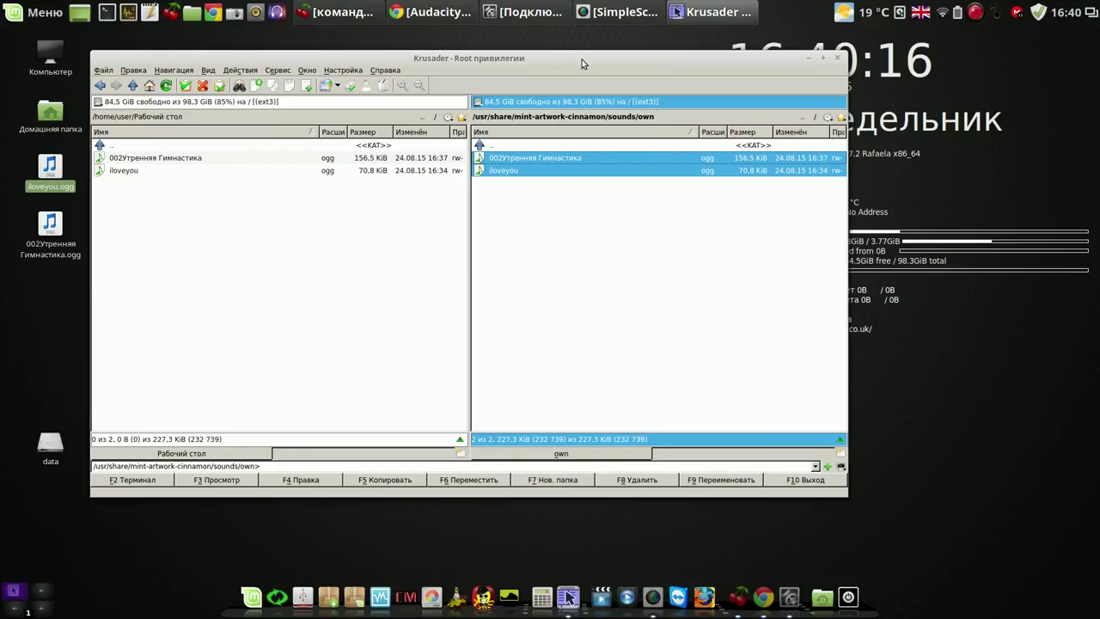
pyautogui.moveTo(581, 60); pyautogui.dragTo(584, 50)
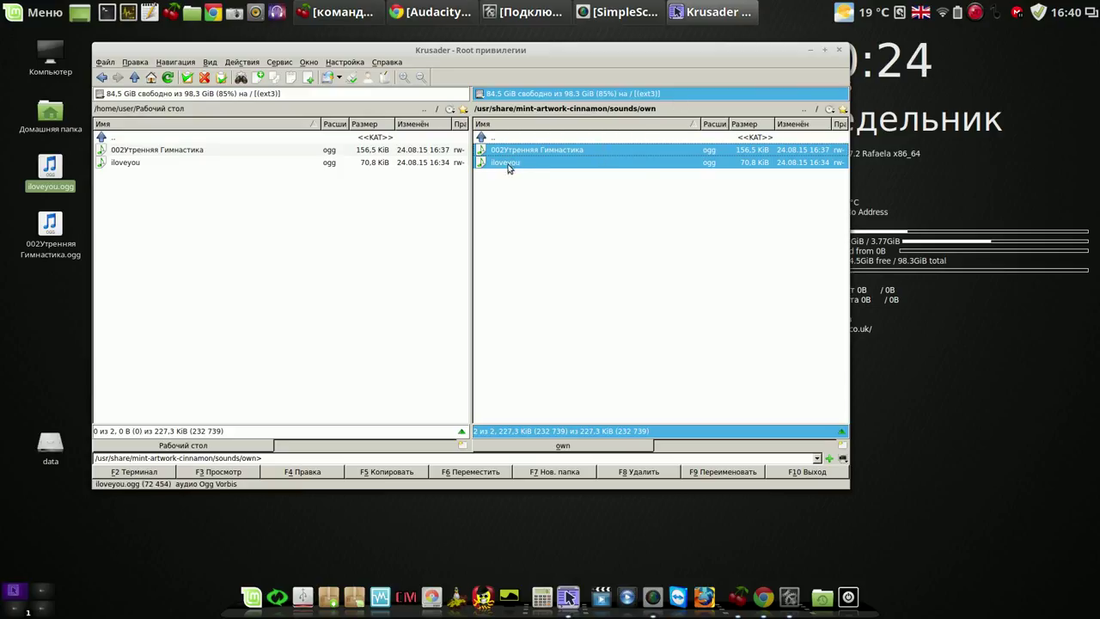
pyautogui.click(839, 51)
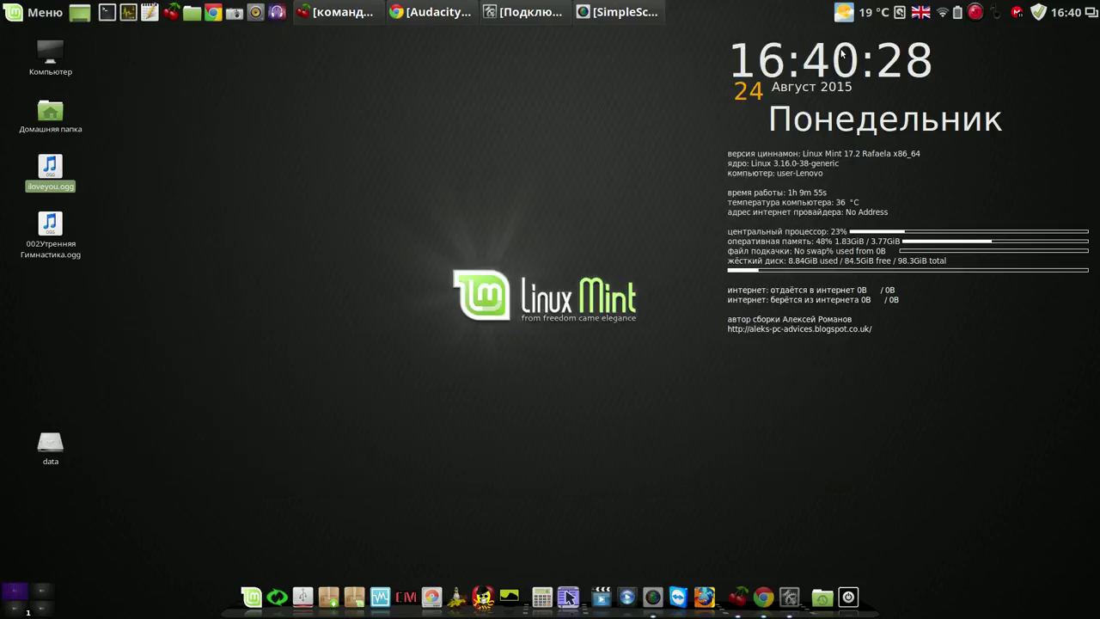